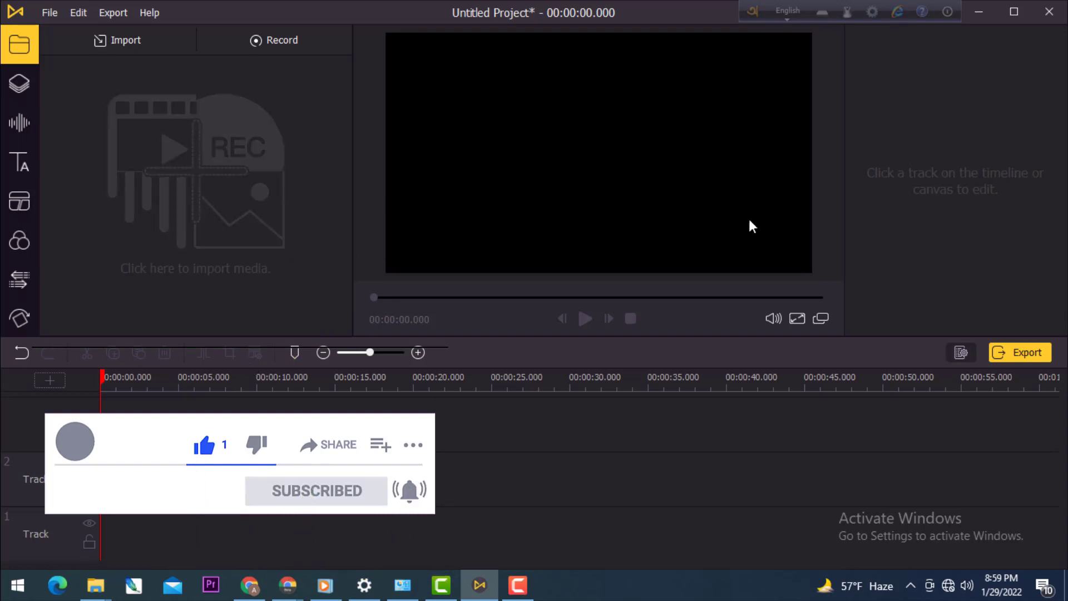
click(591, 185)
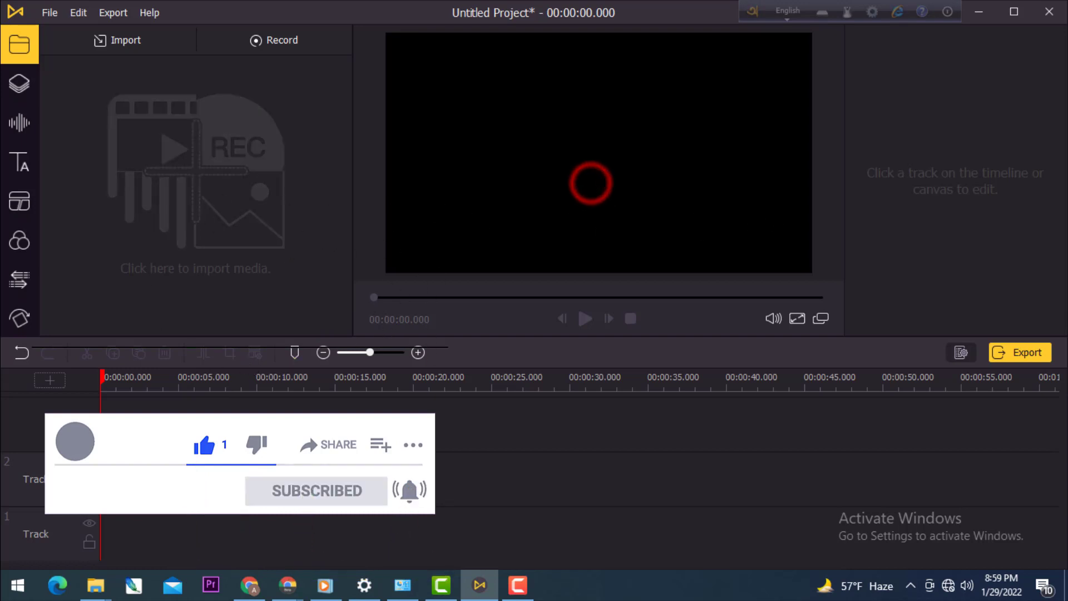
click(483, 426)
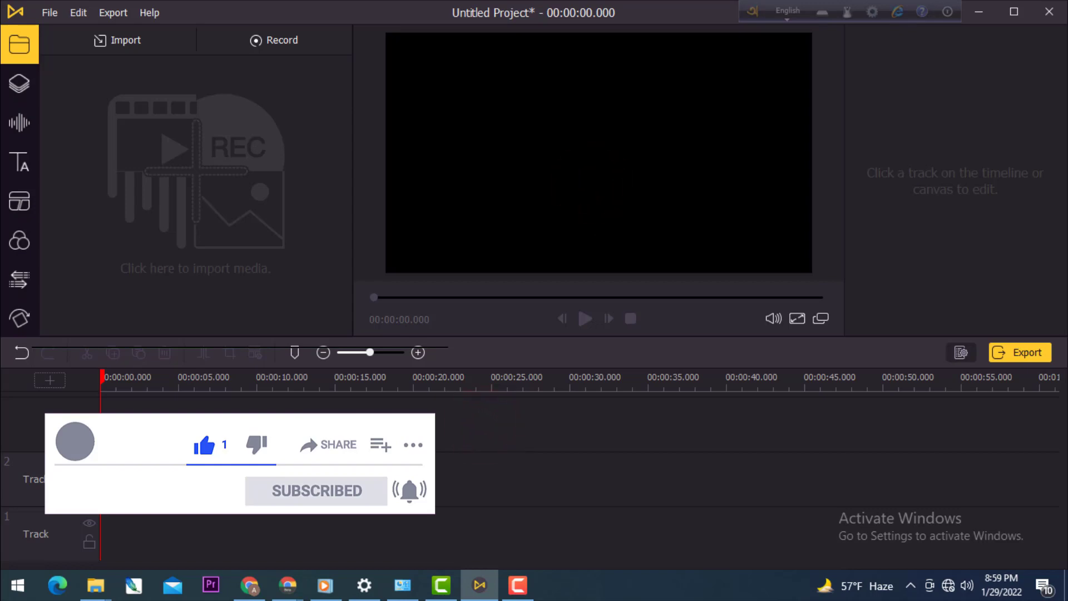
click(217, 470)
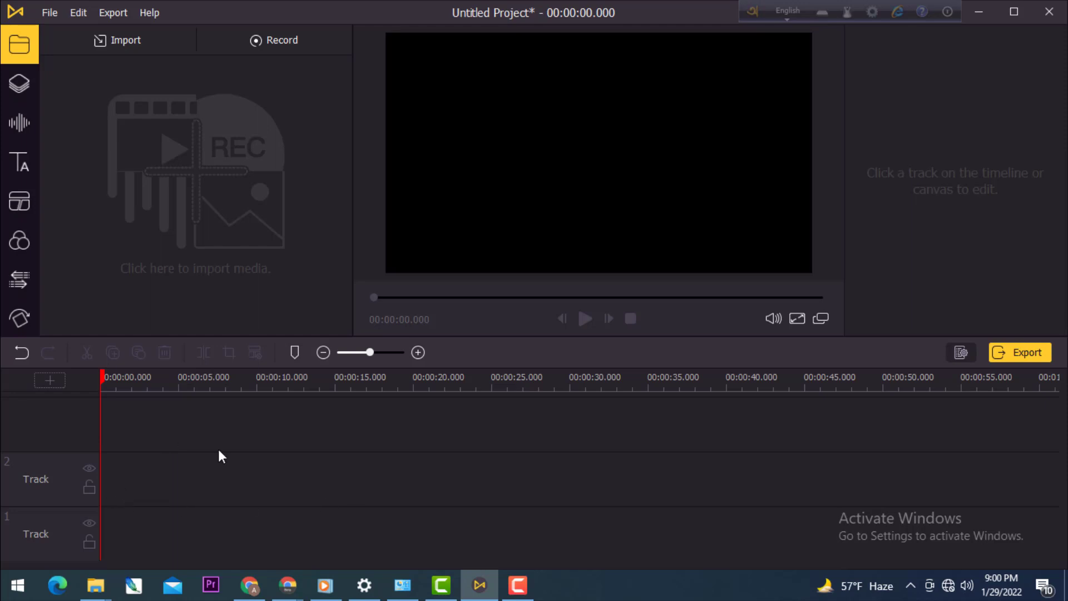
Import the MP4 file "class 10 19-1-2022 next gig video" into the media library
click(195, 171)
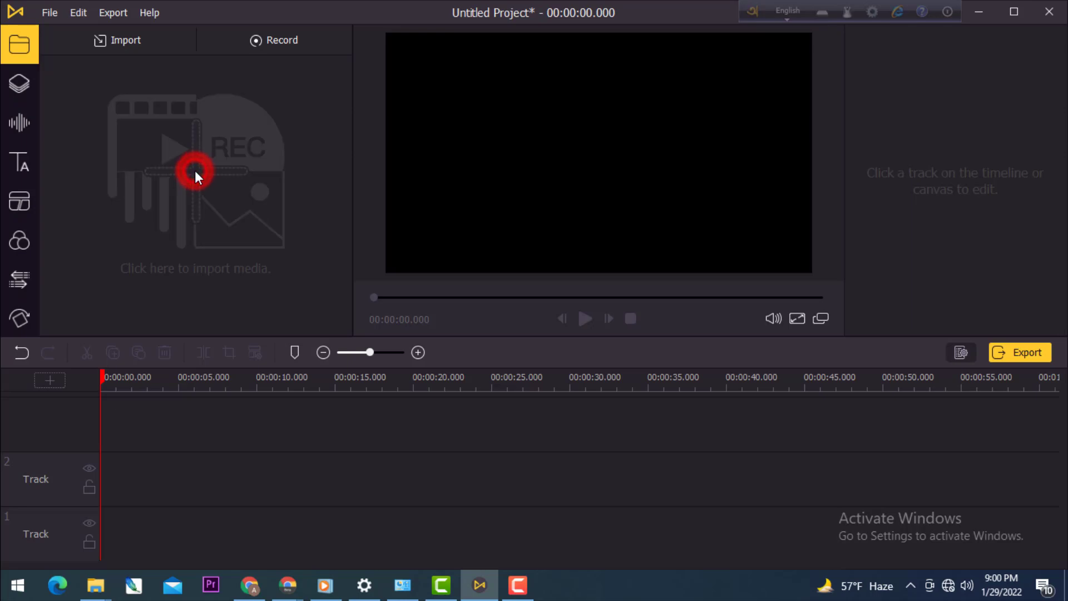
click(234, 233)
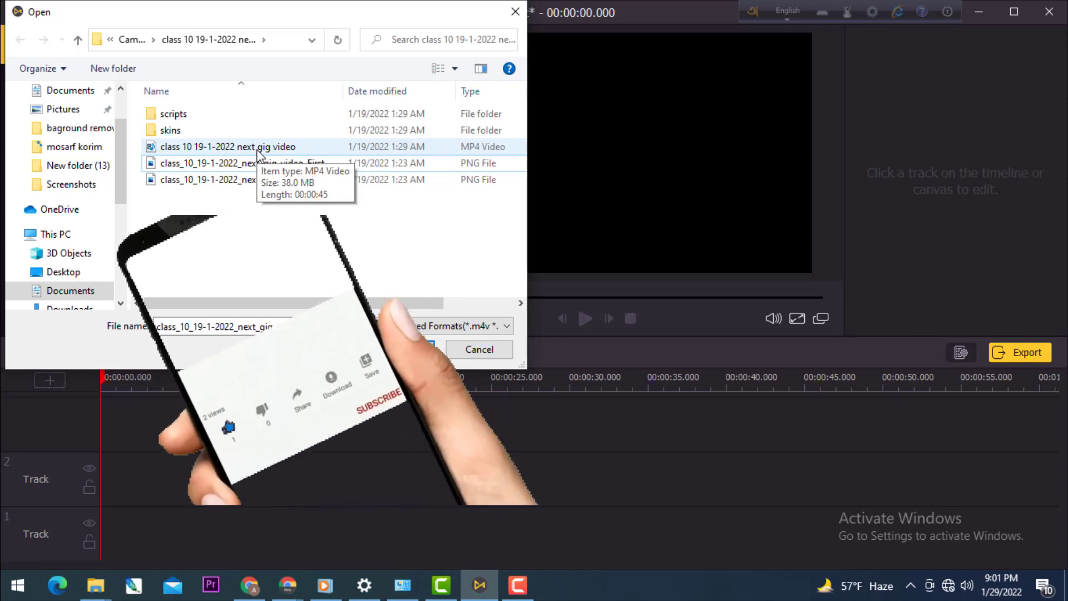
click(222, 149)
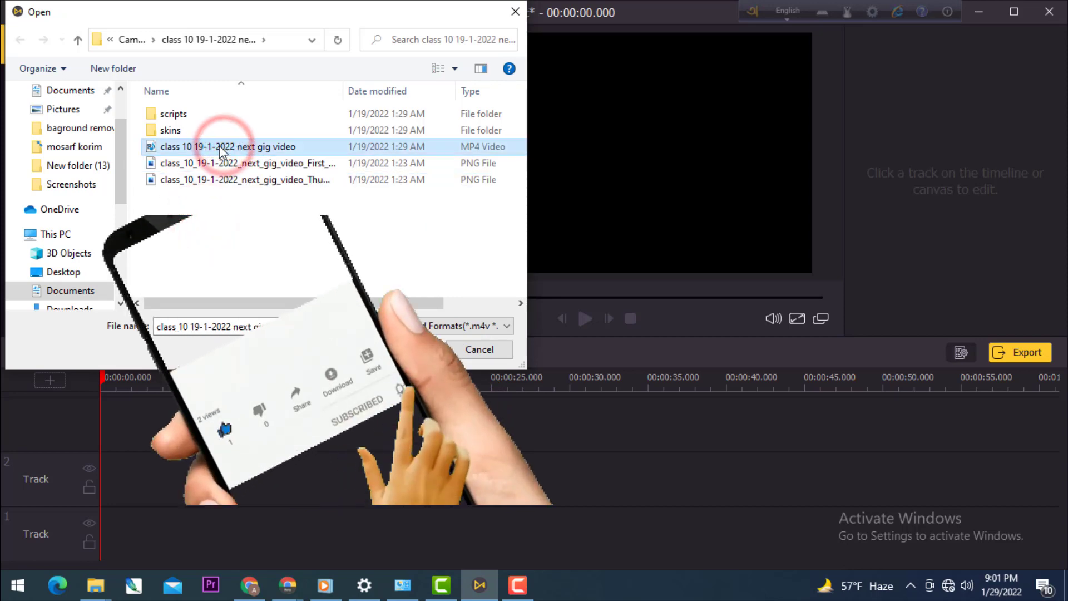
double_click(223, 149)
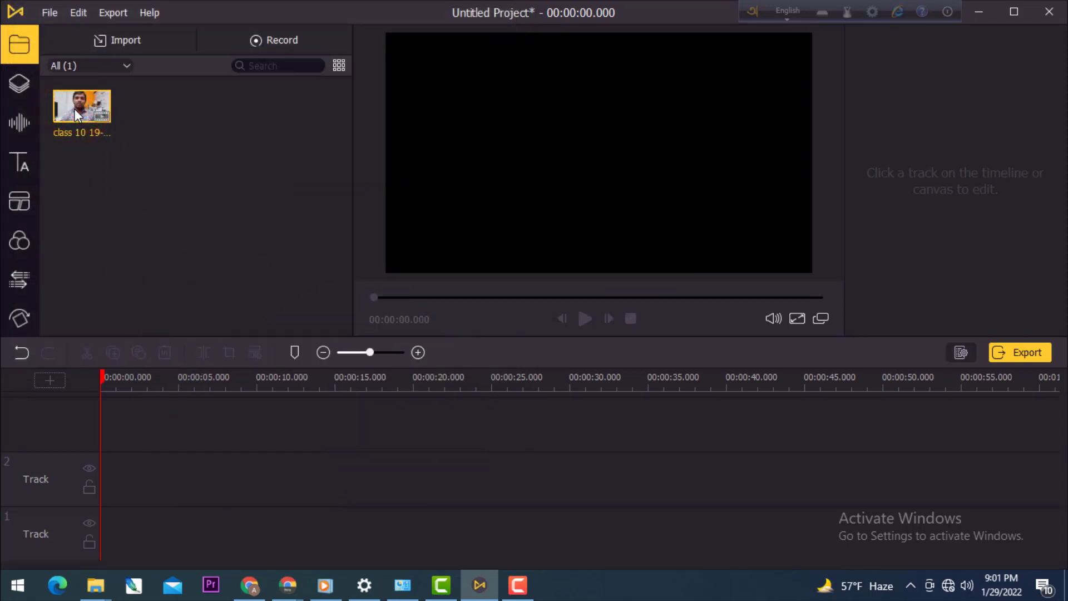
Place the imported video at the start of track 3, matching the project settings to the media at 1920*1080, 30.00 fps
drag(74, 108, 123, 453)
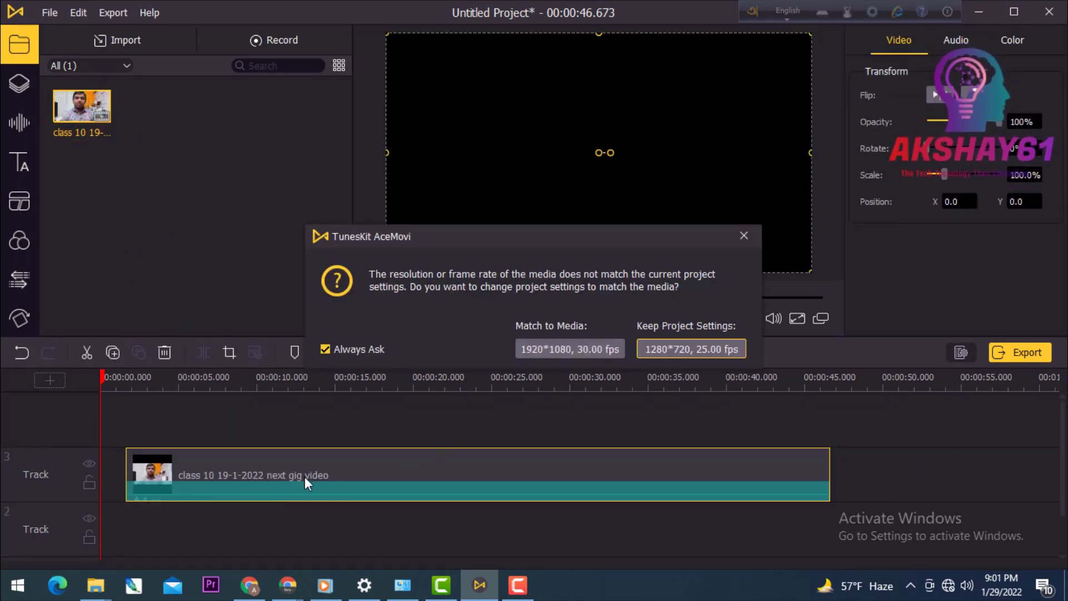
click(306, 473)
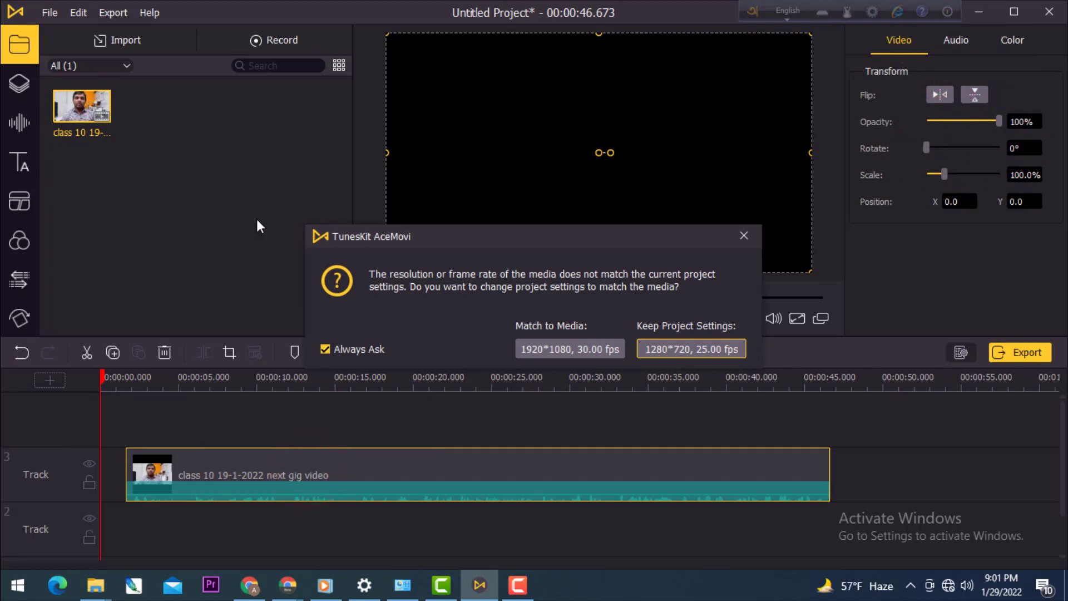
click(372, 269)
click(548, 349)
drag(388, 465, 204, 468)
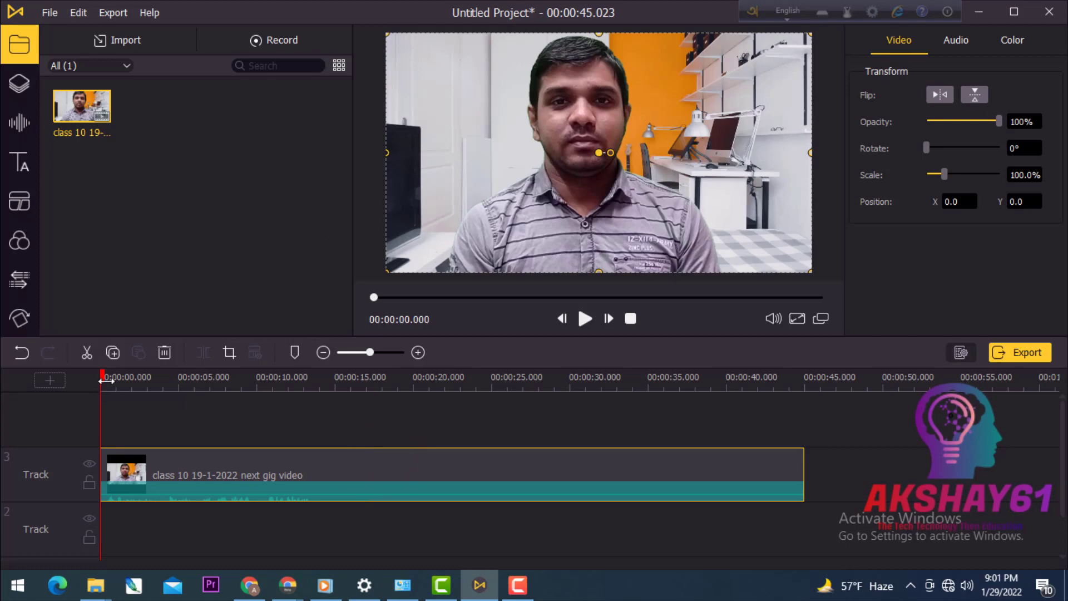
drag(100, 378, 56, 396)
Delete the video clip from the timeline and remove its source file from the media library
right_click(274, 469)
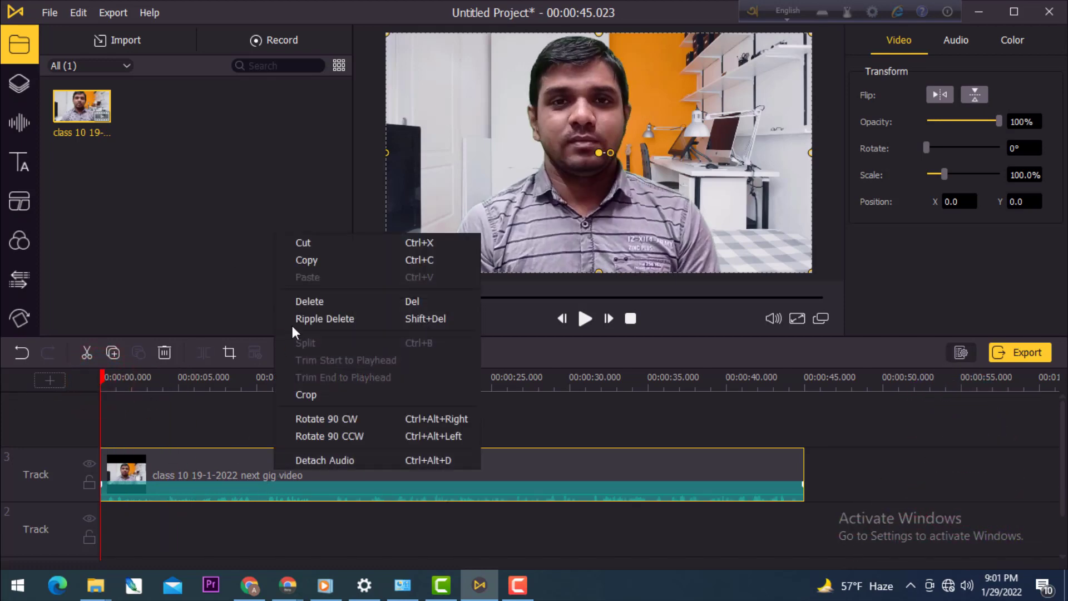
click(311, 301)
right_click(69, 115)
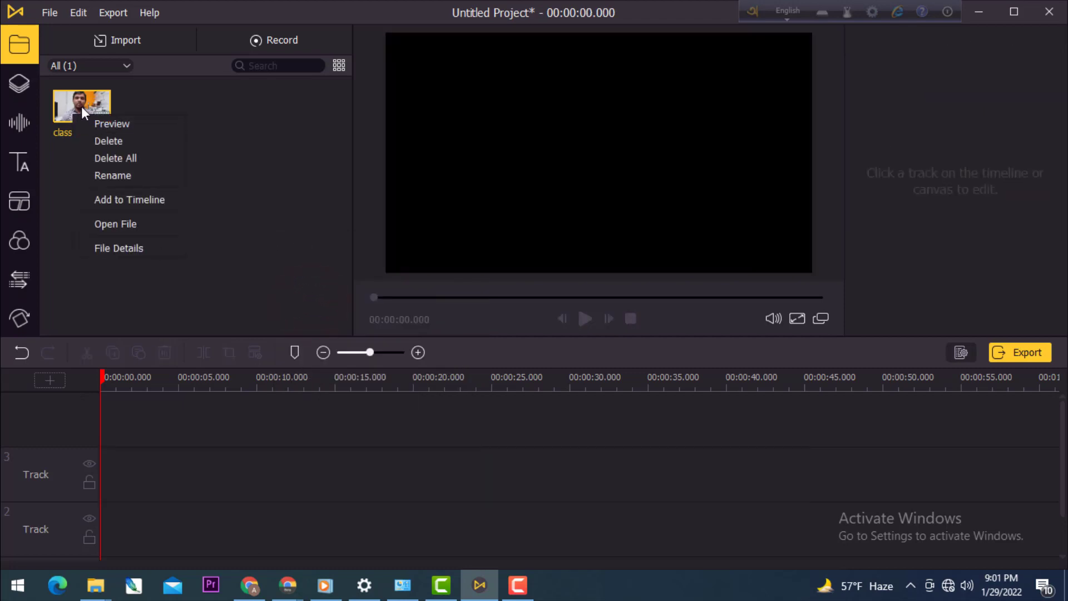
click(113, 139)
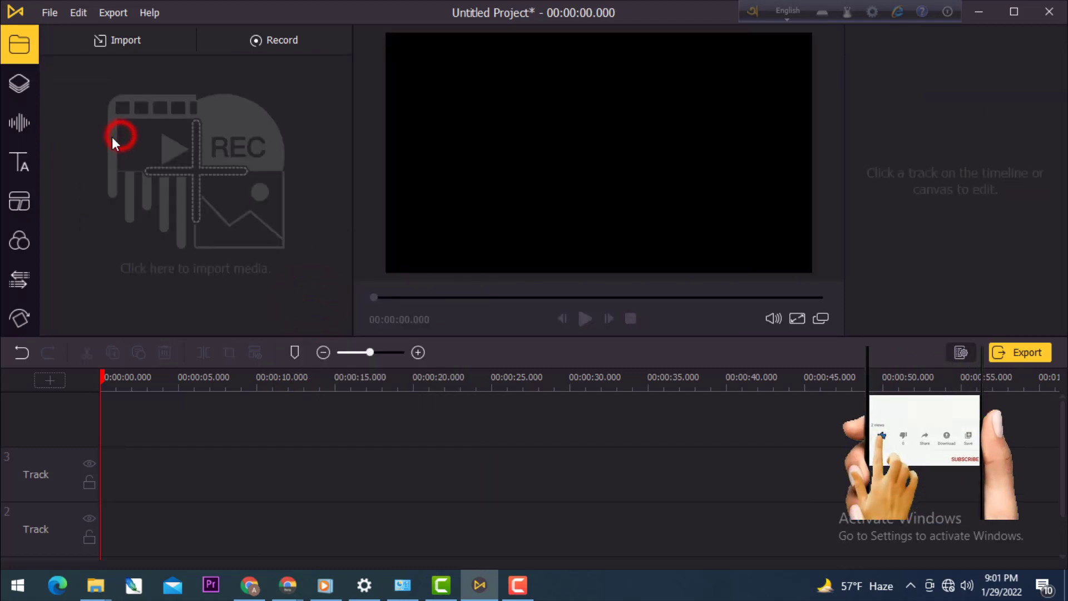
Import "class 10 19-1-2022 next gig video" into the emptied media library again
click(131, 37)
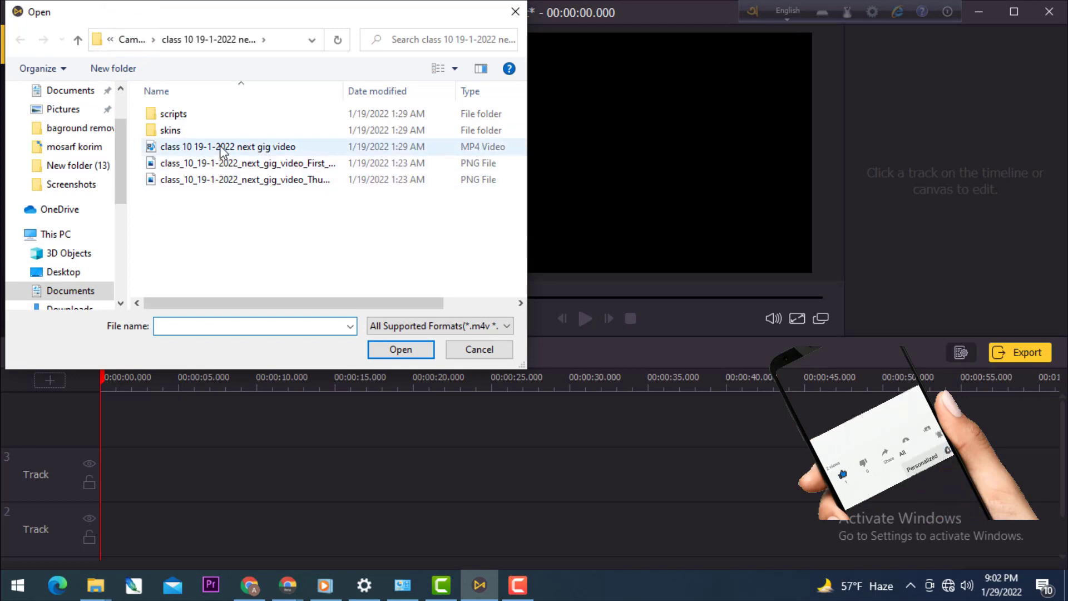
click(220, 147)
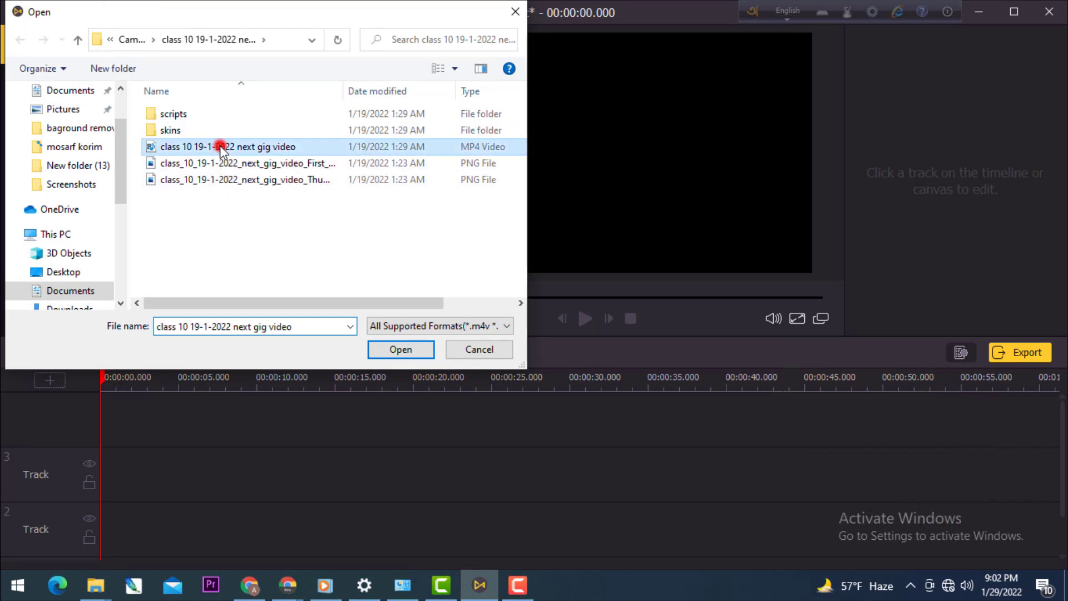
scroll(92, 253, down, 3)
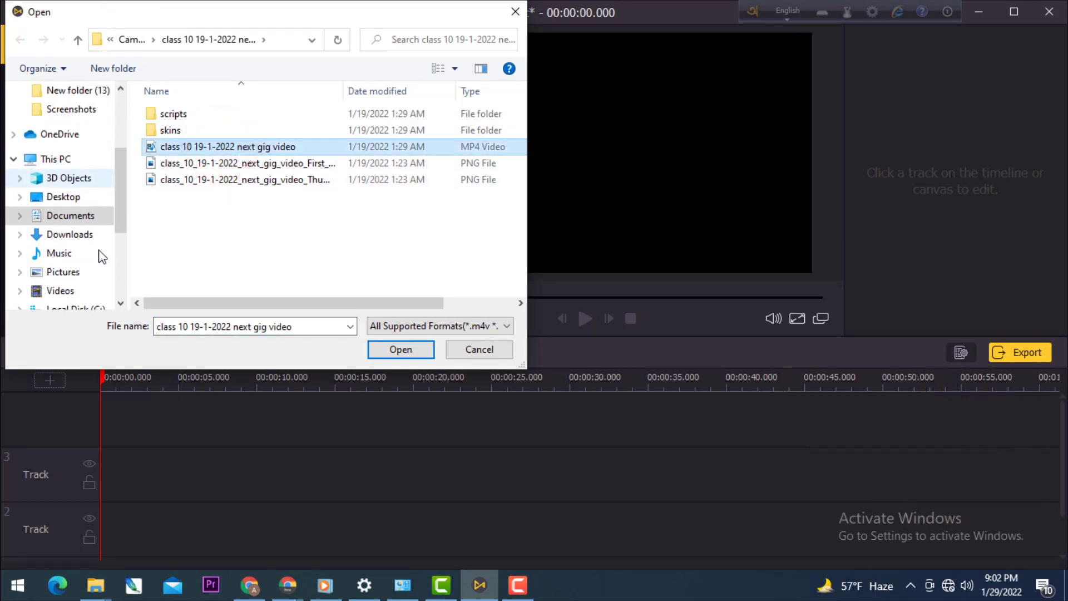
scroll(91, 245, down, 1)
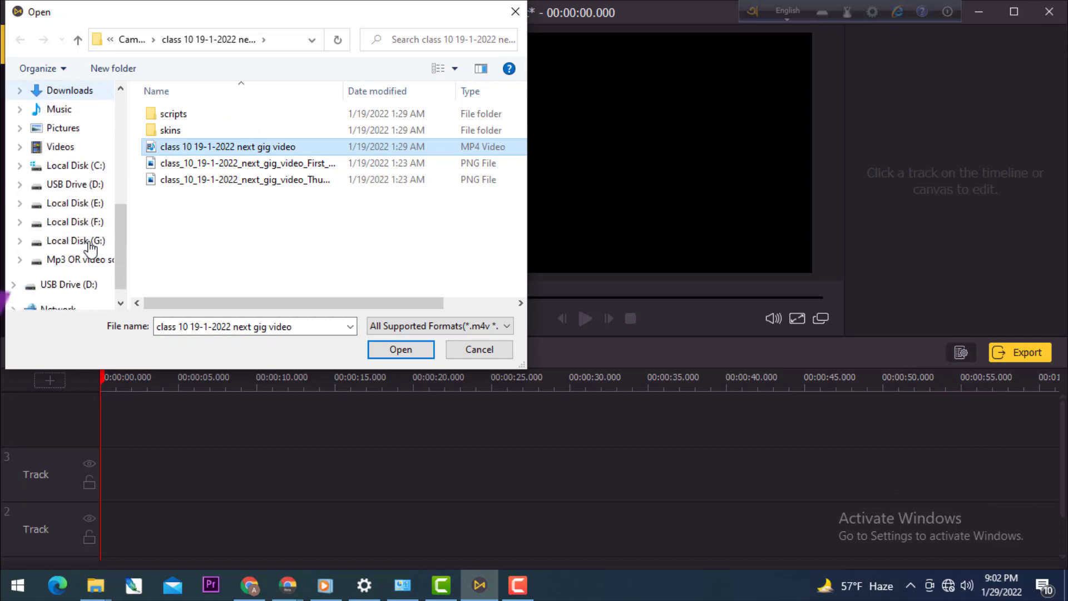
scroll(89, 238, up, 5)
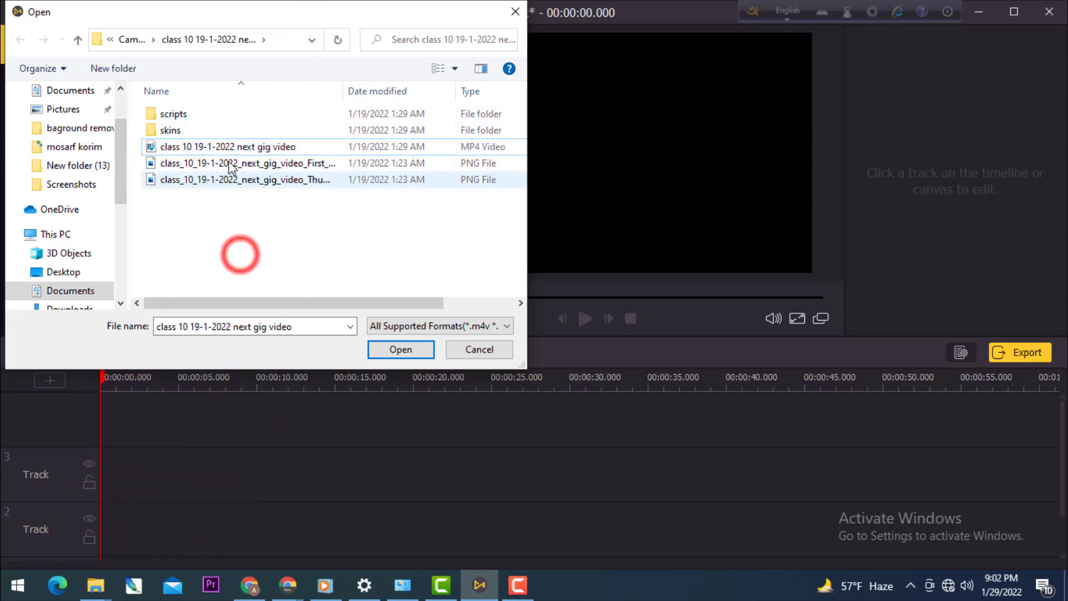
double_click(250, 146)
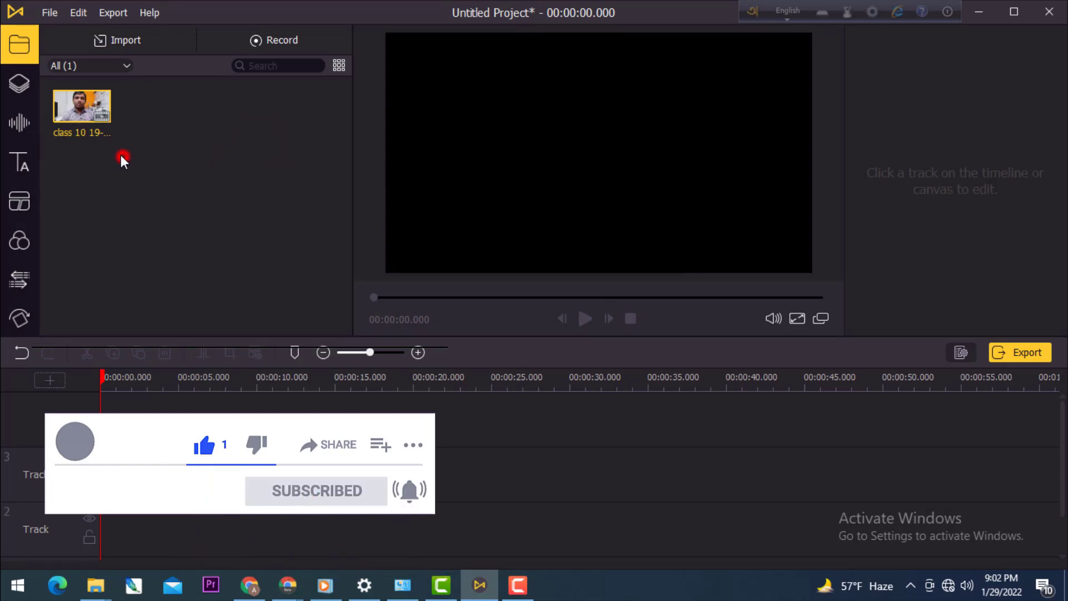
Add the re-imported video to track 3 at the start of the timeline and select the clip
click(71, 106)
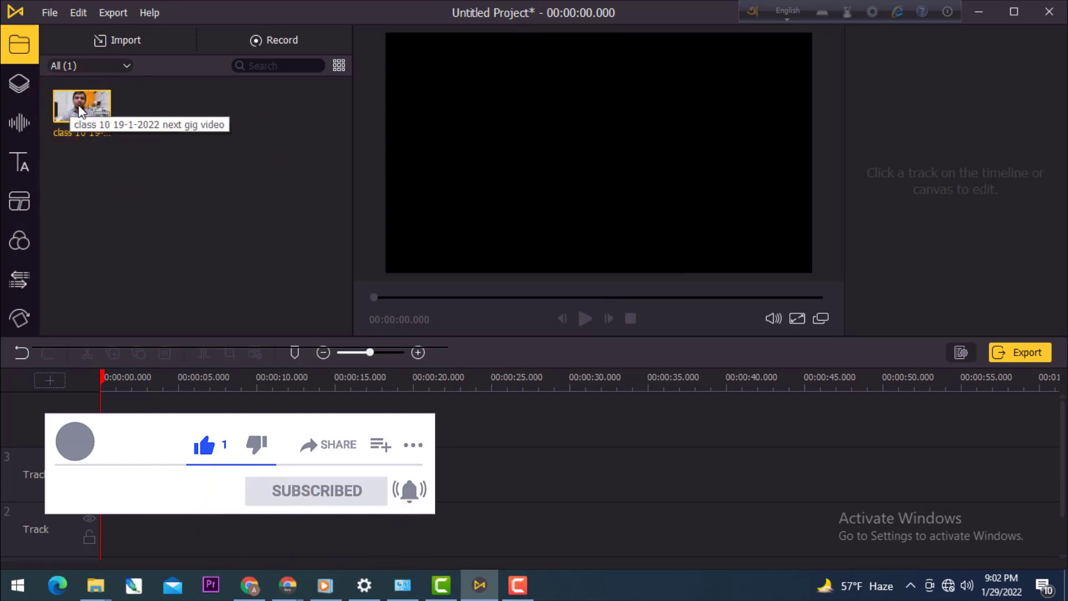
drag(80, 111, 167, 473)
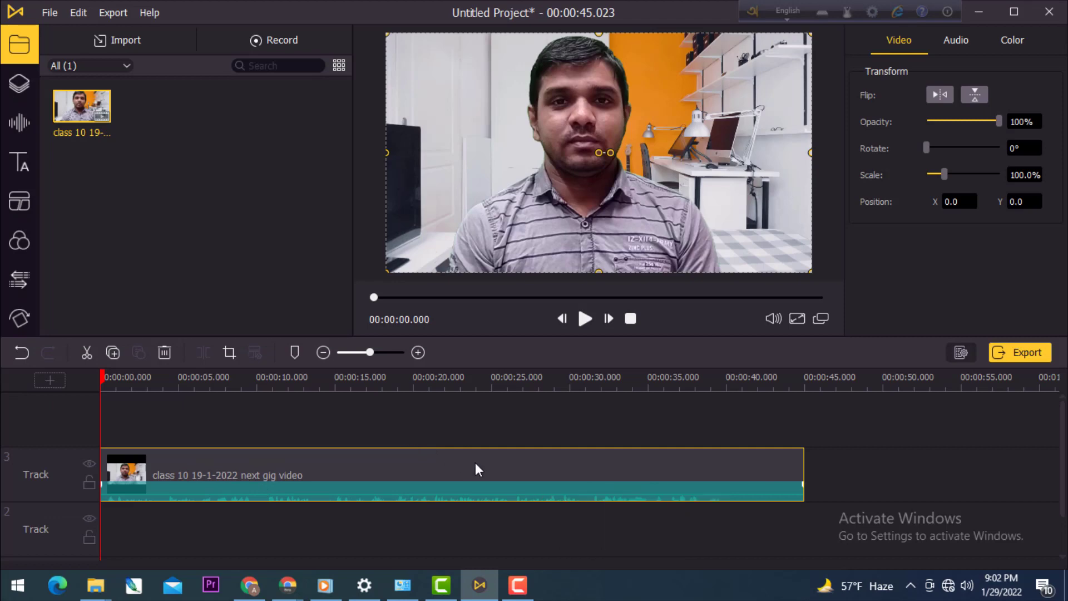
click(508, 469)
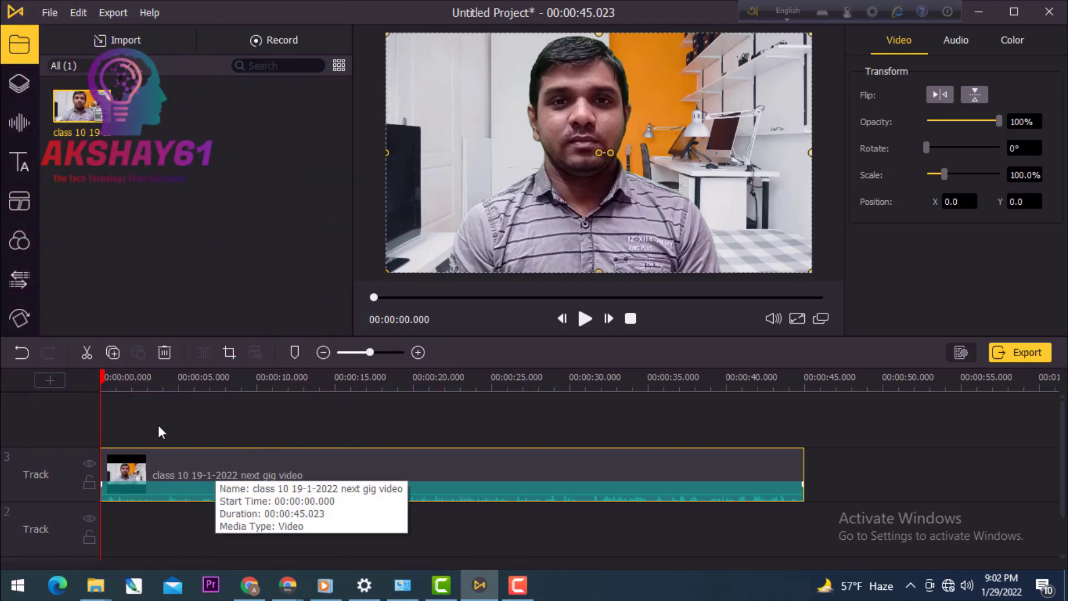
Scrub the playhead over the clip's opening seconds and return it to the start of the timeline
drag(105, 381, 91, 441)
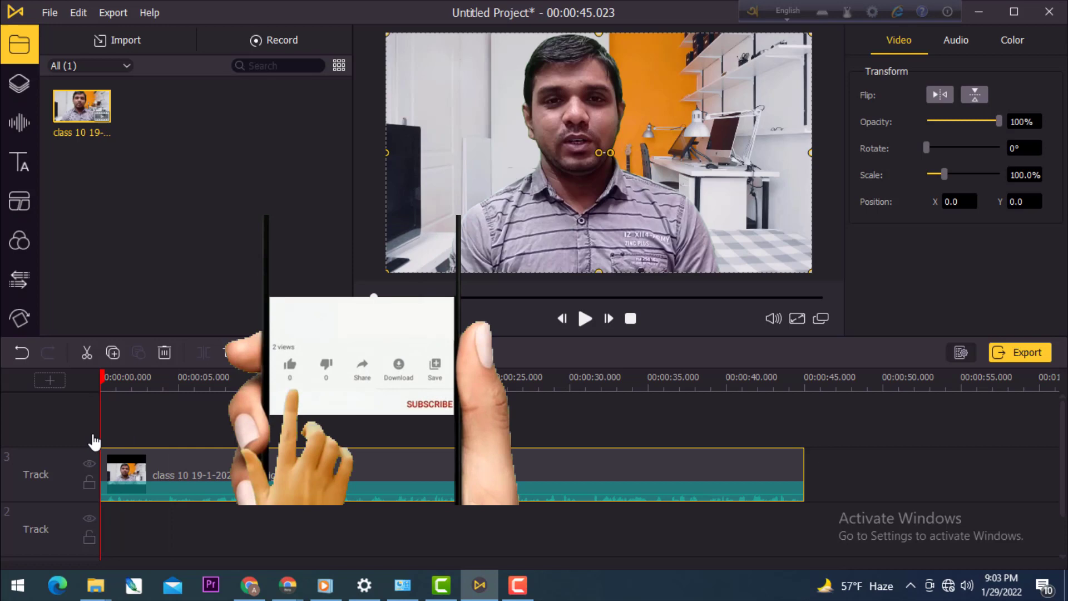
click(294, 417)
click(196, 479)
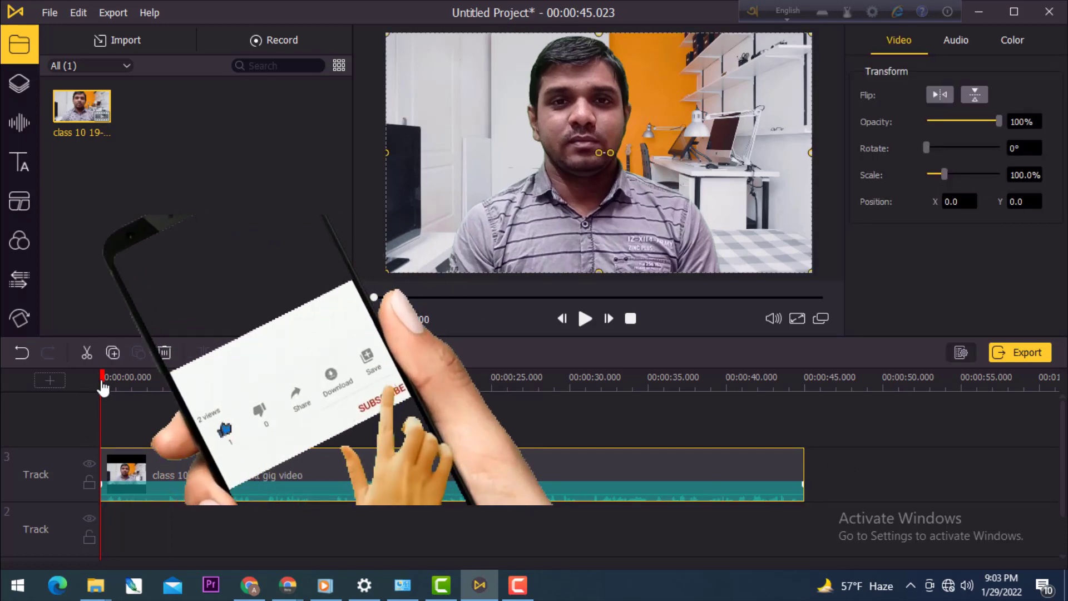
drag(100, 377, 142, 436)
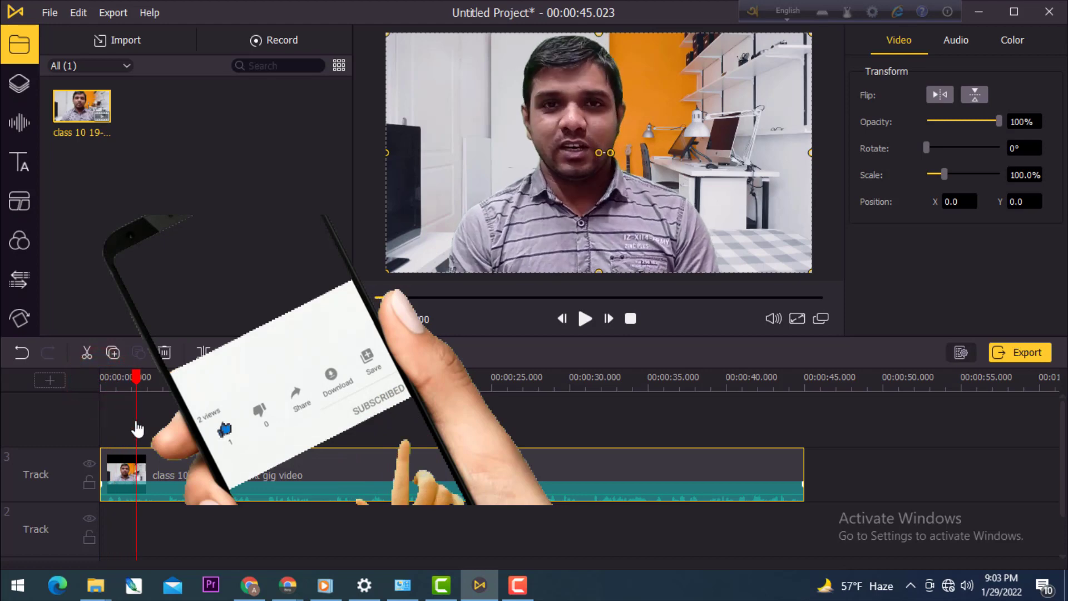
key(ctrl+z)
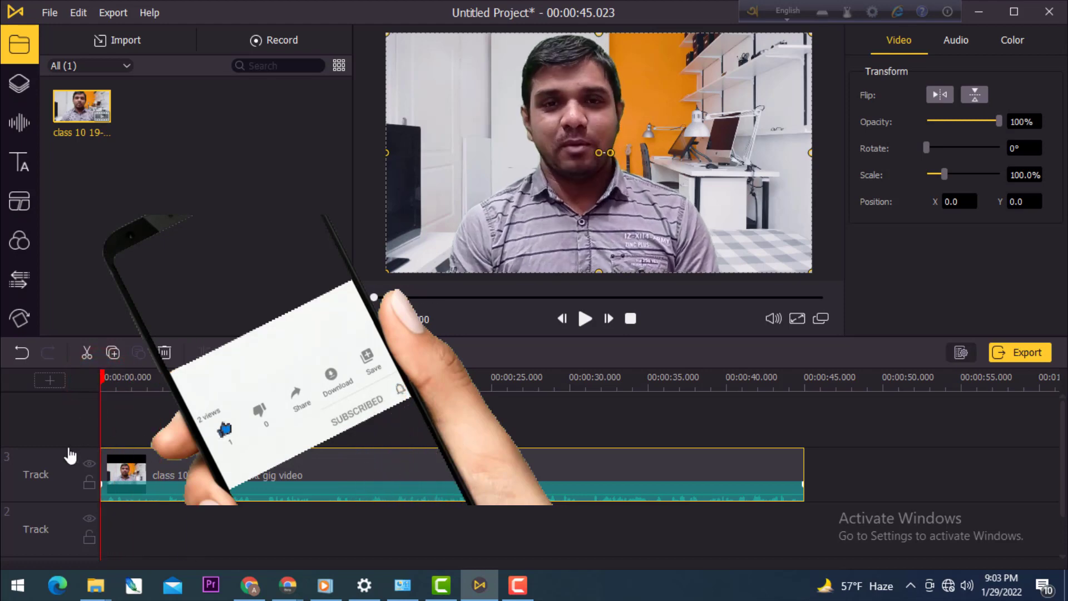
Split the track 3 clip at 00:00:04.700 and select the segment after the cut
click(174, 464)
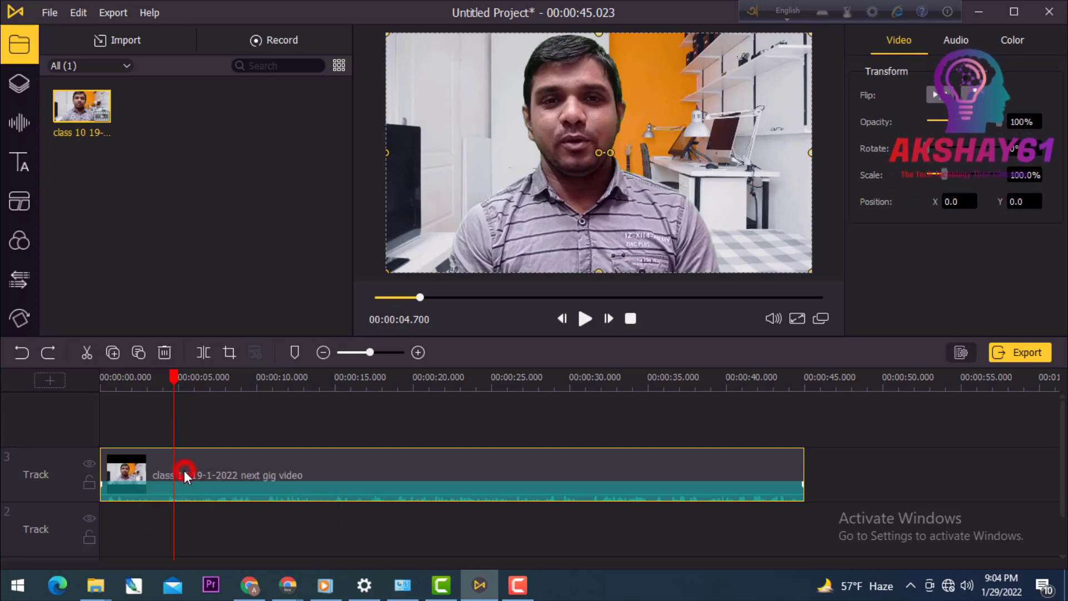
click(175, 382)
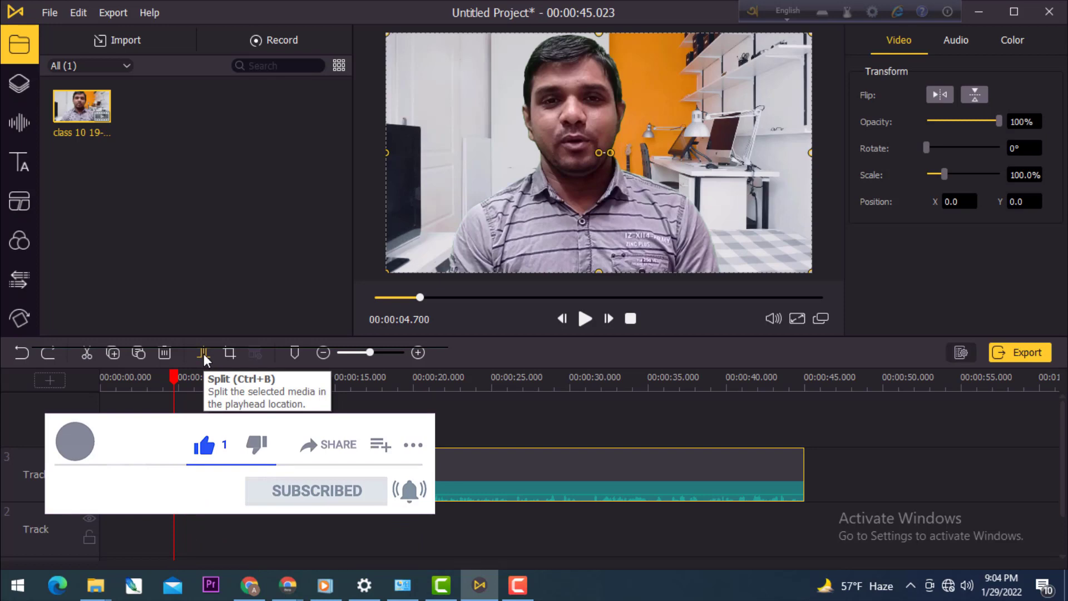
click(203, 353)
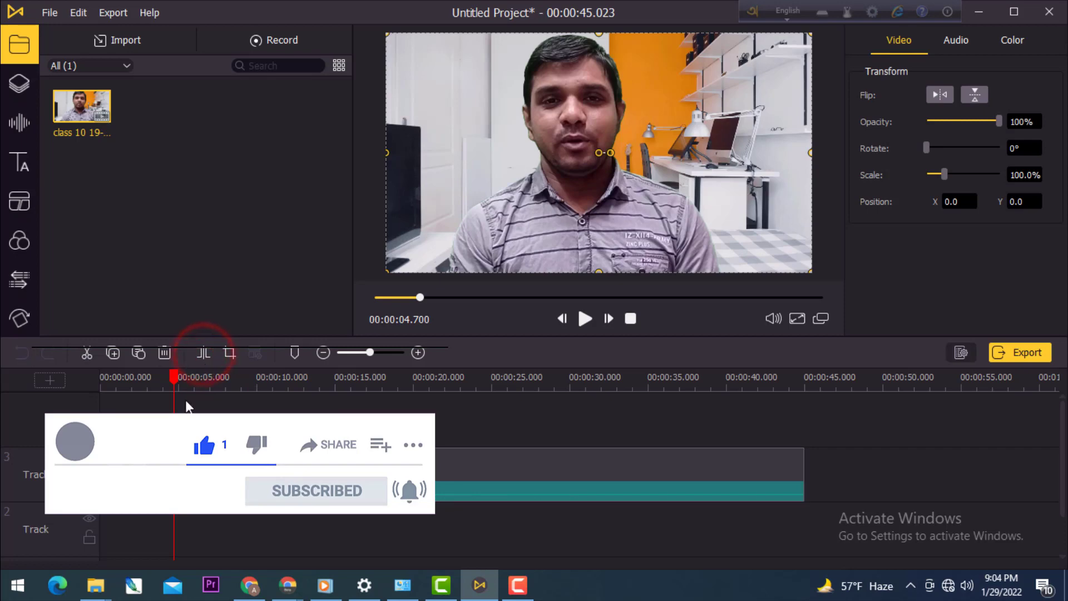
click(218, 472)
mouse_move(233, 472)
mouse_down()
mouse_move(328, 479)
mouse_move(242, 478)
mouse_up()
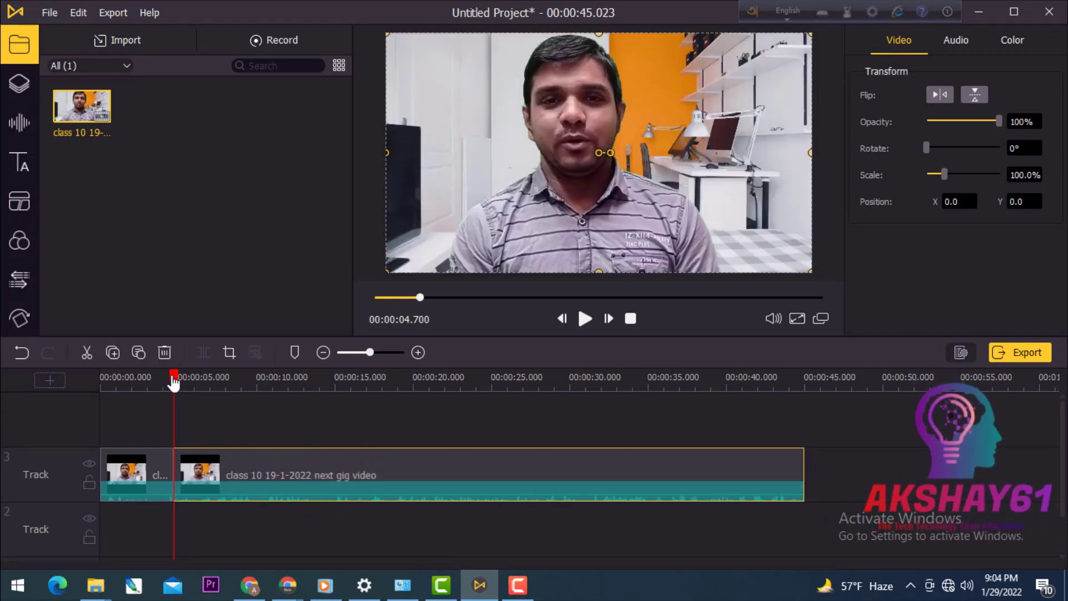
Delete the segment before the cut on track 3, and undo that deletion
right_click(138, 471)
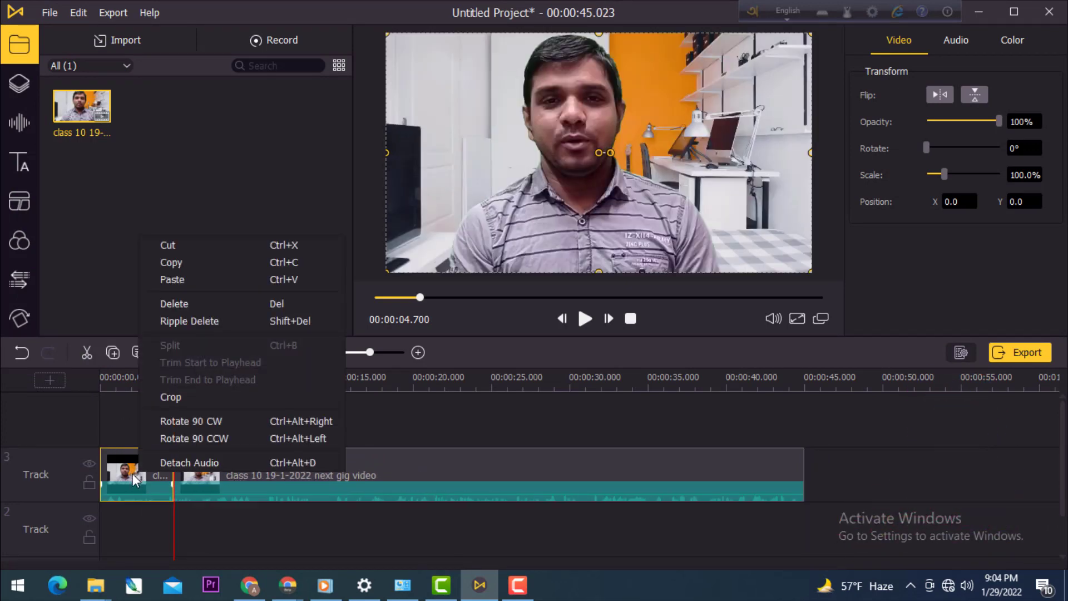
click(175, 305)
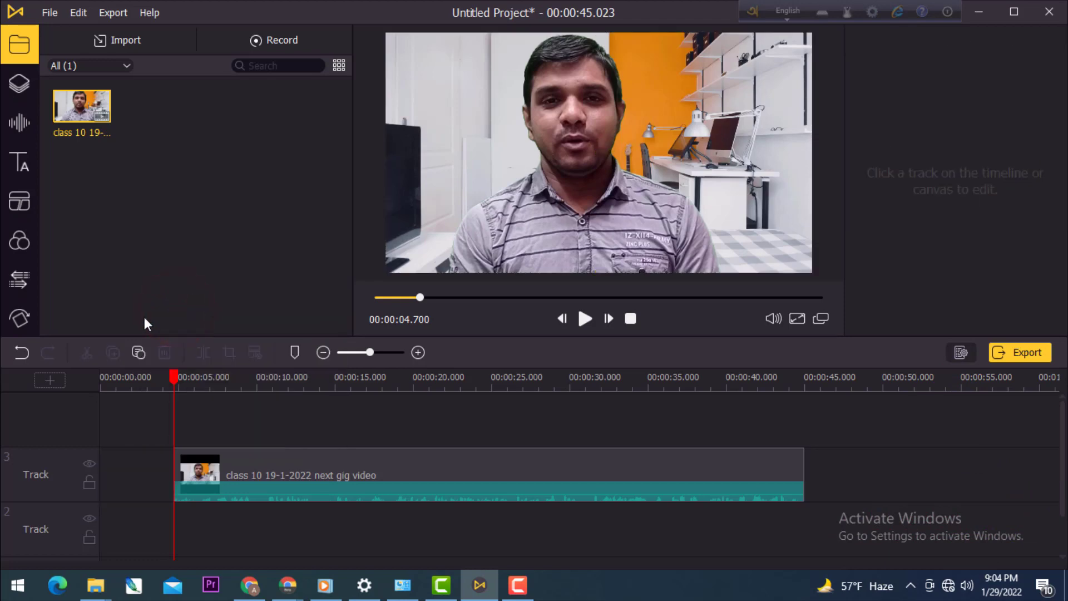
click(22, 353)
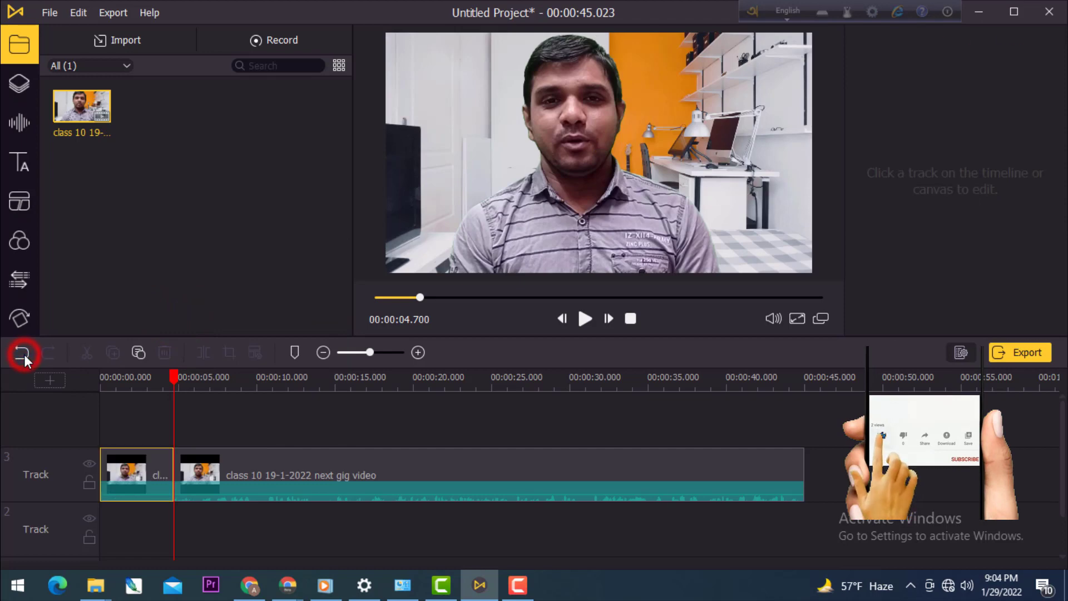
Move the playhead to 00:00:02.550 and delete the selected first segment on track 3
drag(176, 378, 140, 389)
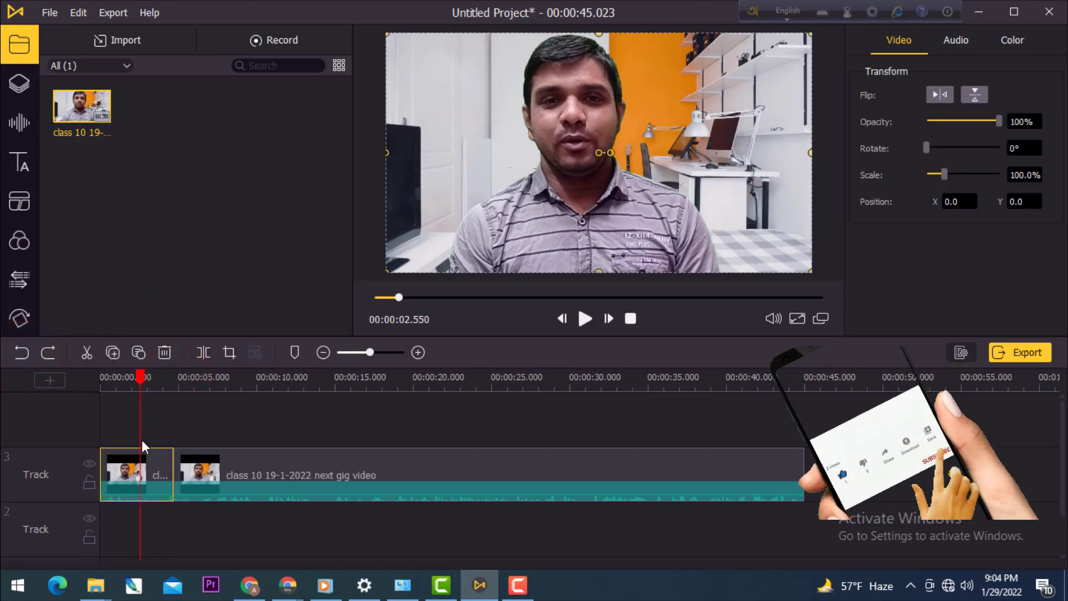
click(162, 351)
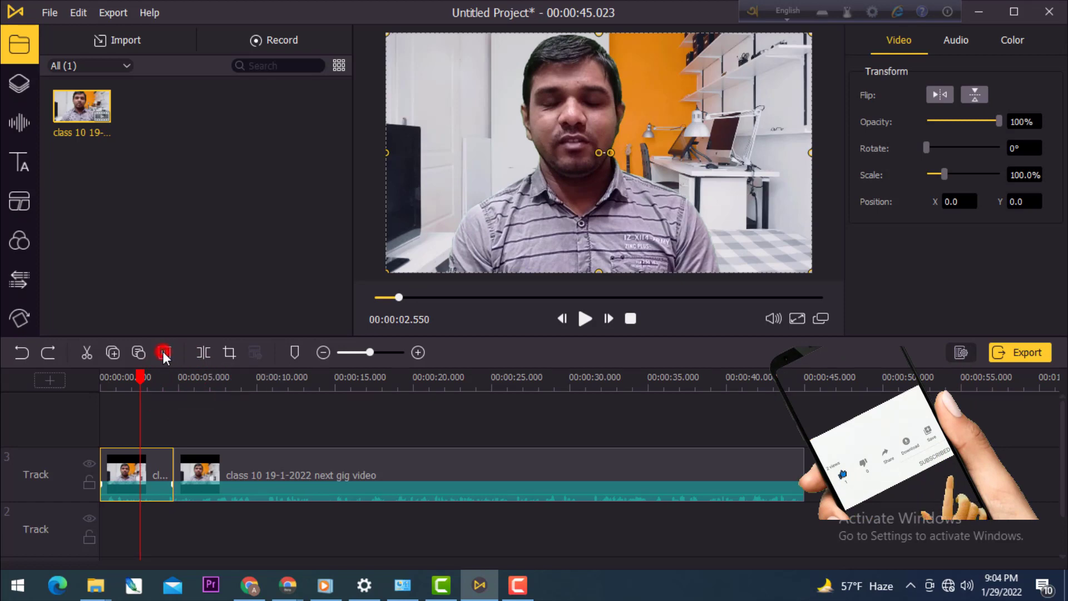
Restore the deleted first segment on track 3, cut that segment out of the timeline, and undo the cut
click(23, 353)
click(126, 462)
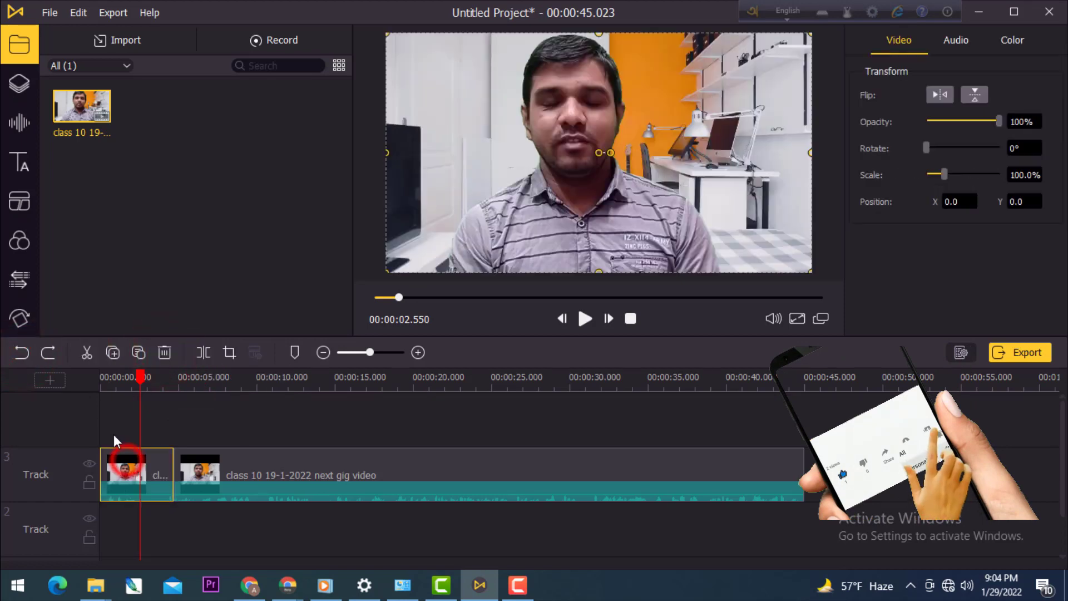
click(87, 354)
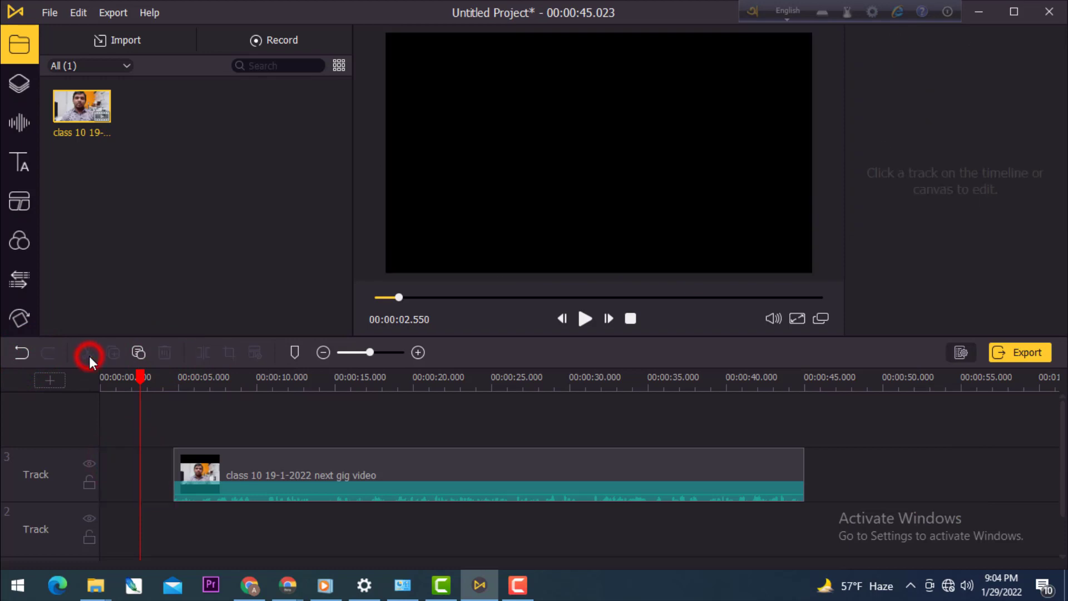
click(21, 353)
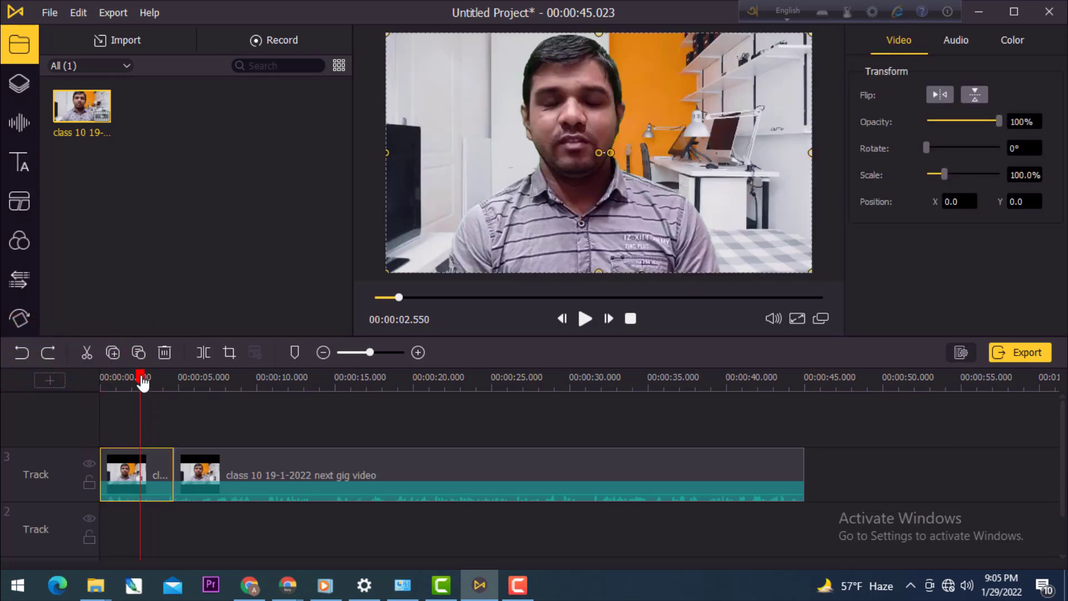
Split the track 3 video at 00:00:06.350 and again at 00:00:02.250
drag(143, 381, 202, 439)
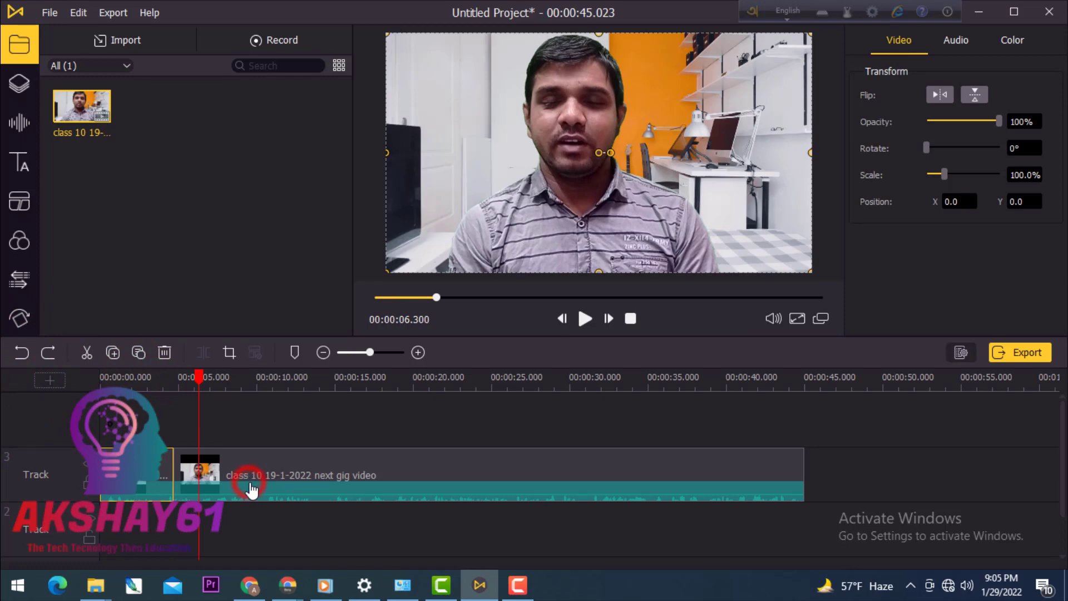
click(204, 352)
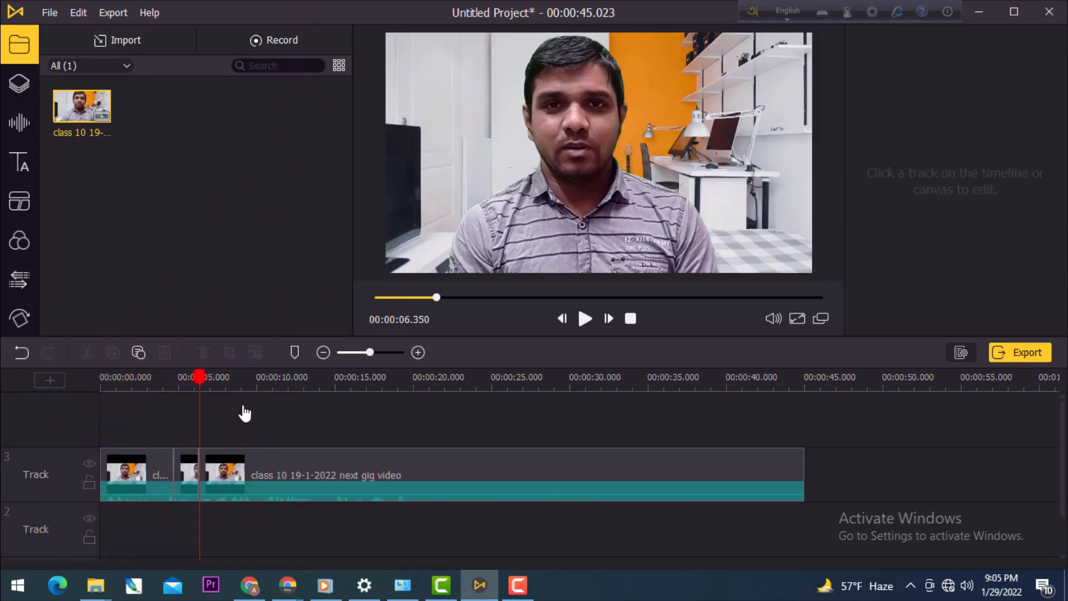
drag(245, 413, 139, 410)
click(201, 356)
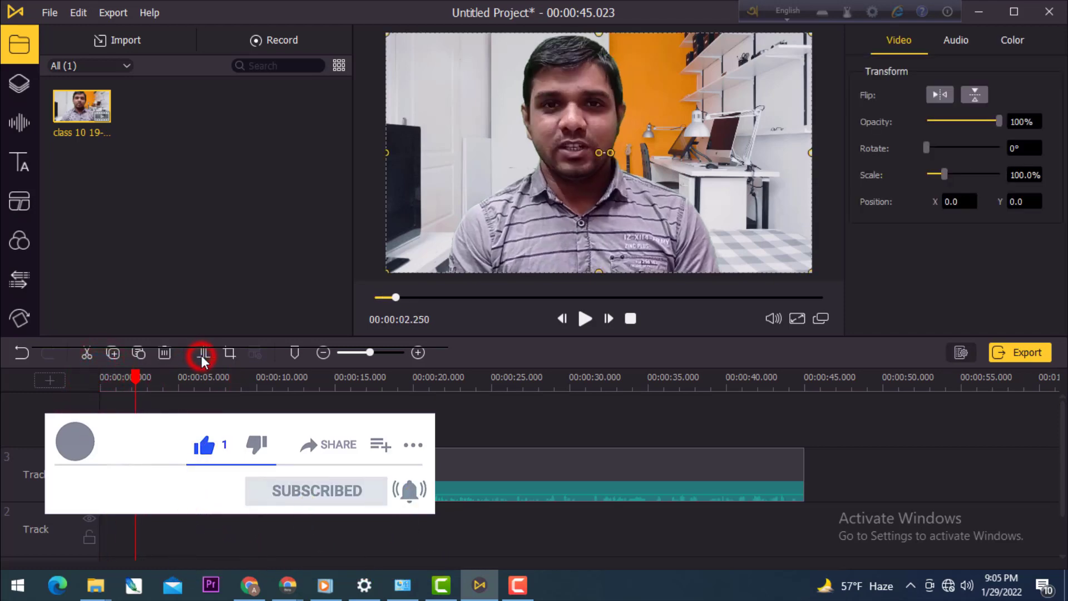
Return the playhead to the start of the timeline and delete every track 3 segment after the first one
click(301, 487)
drag(139, 382, 95, 393)
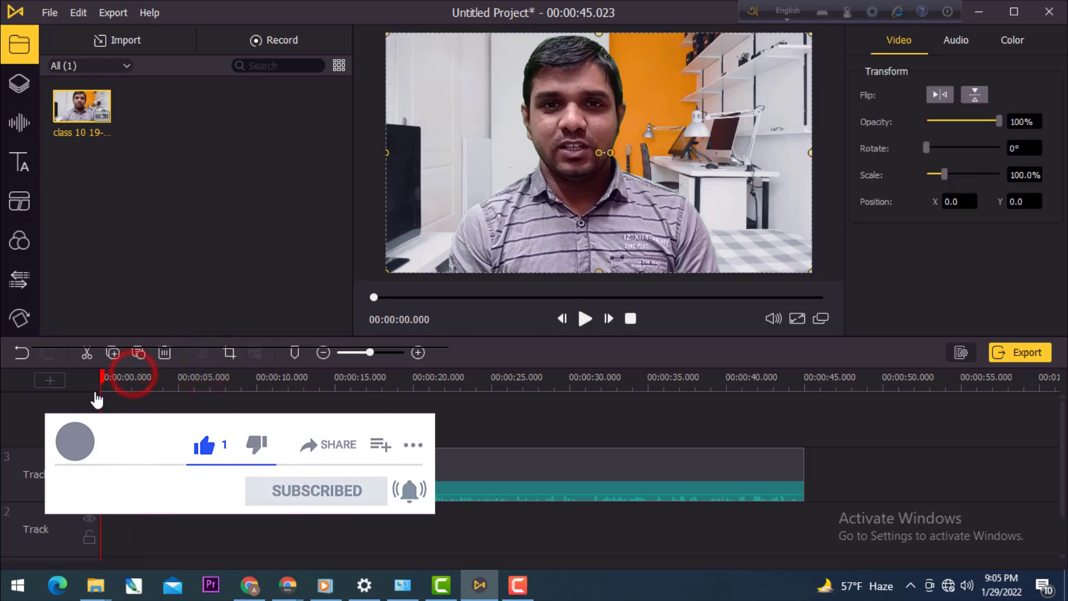
drag(403, 518, 145, 465)
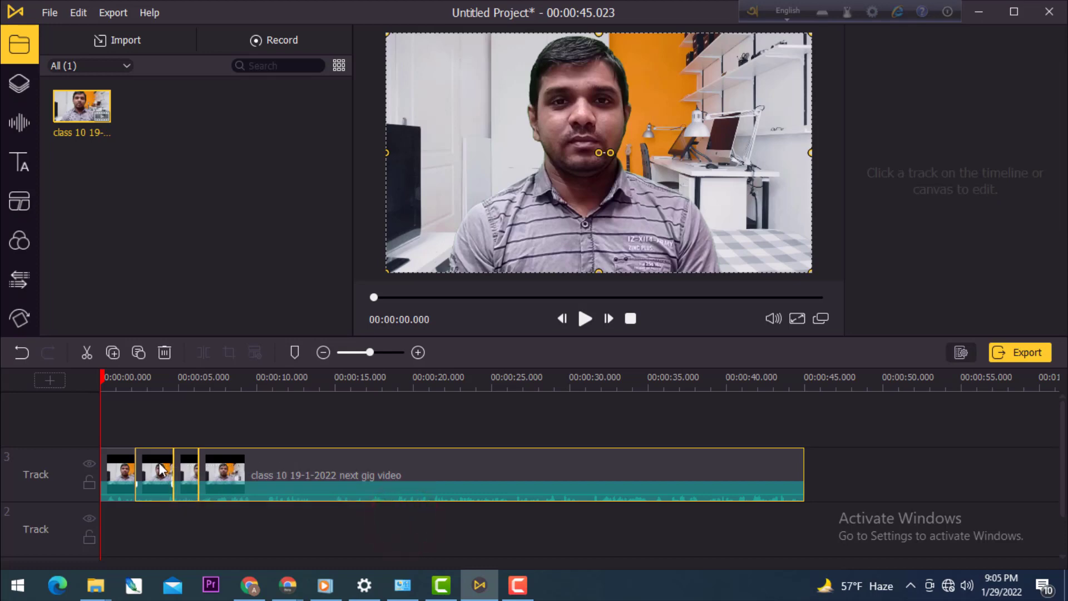
right_click(196, 459)
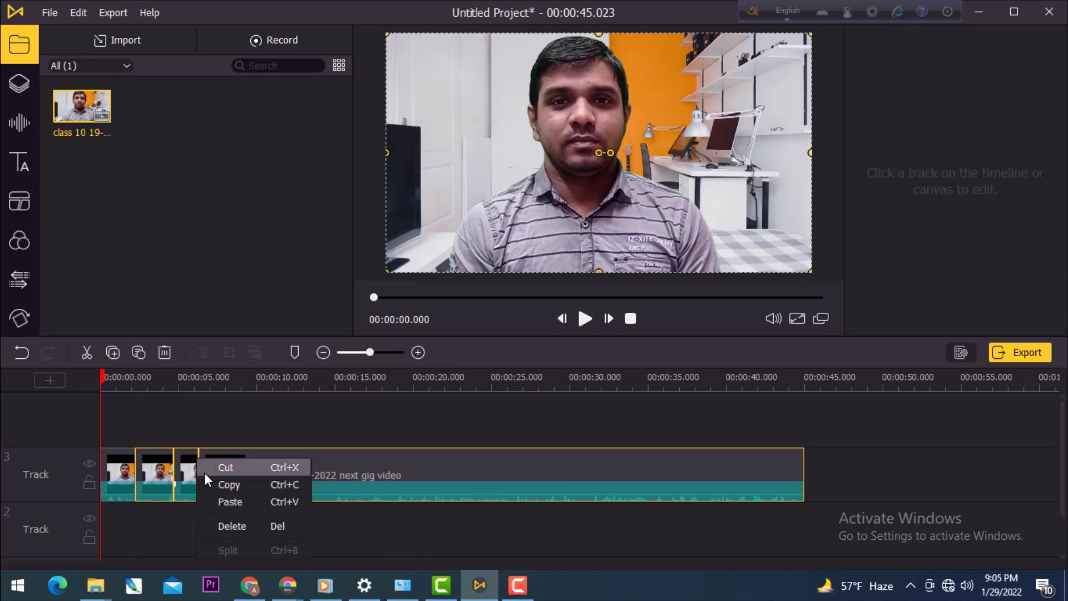
click(228, 519)
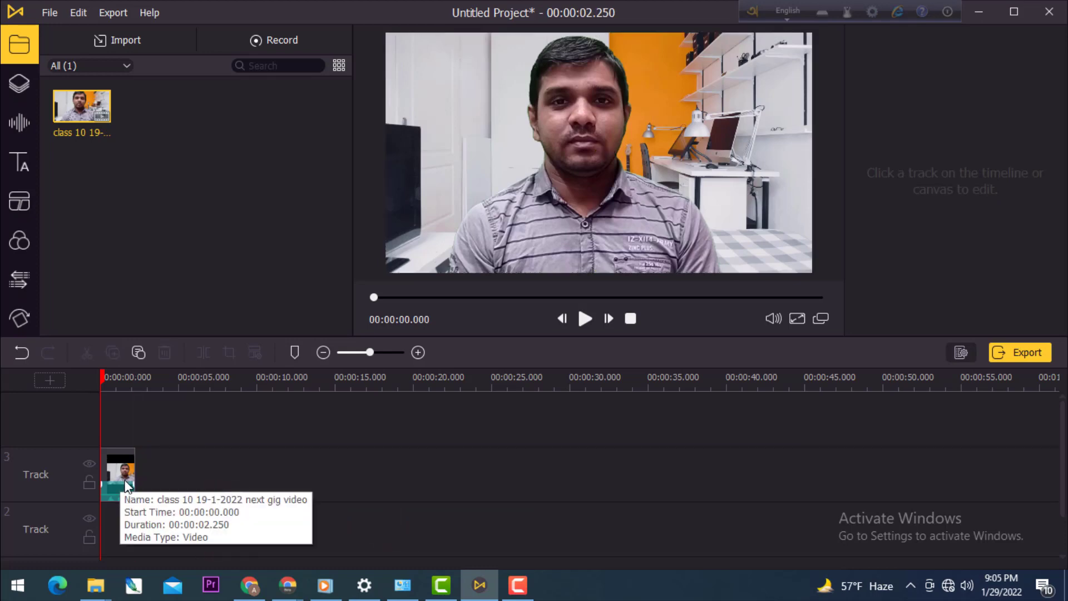
Select the remaining segment on track 3 and open the video export dialog
click(122, 479)
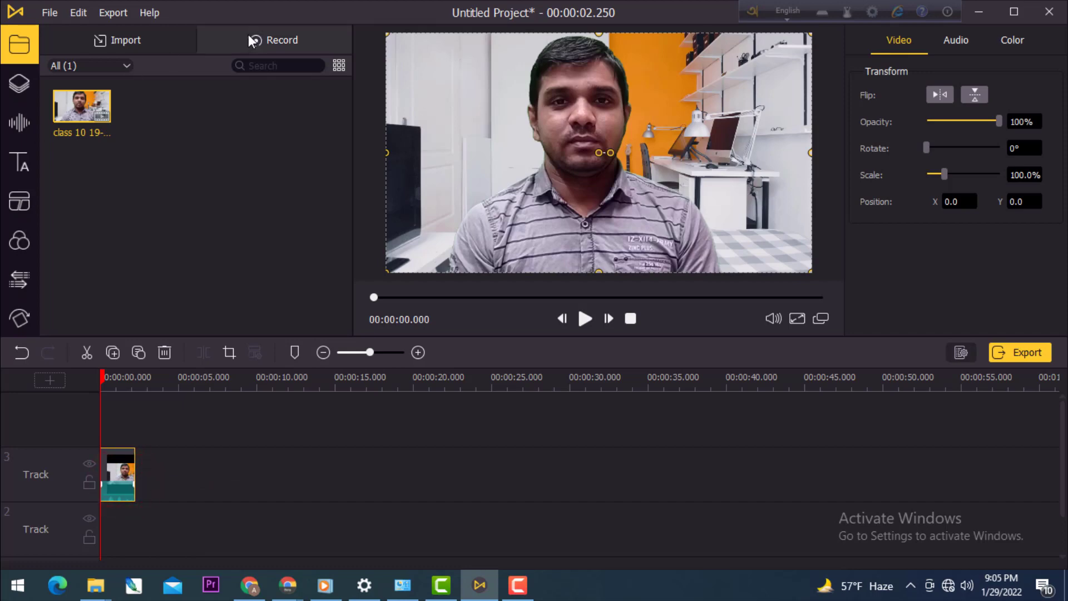
click(112, 12)
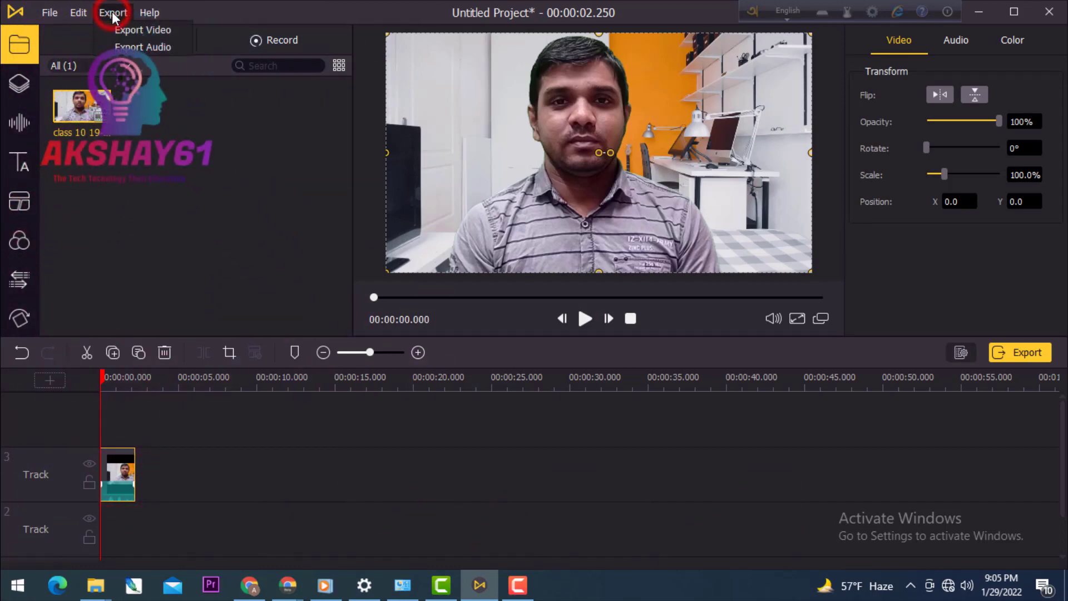
click(157, 34)
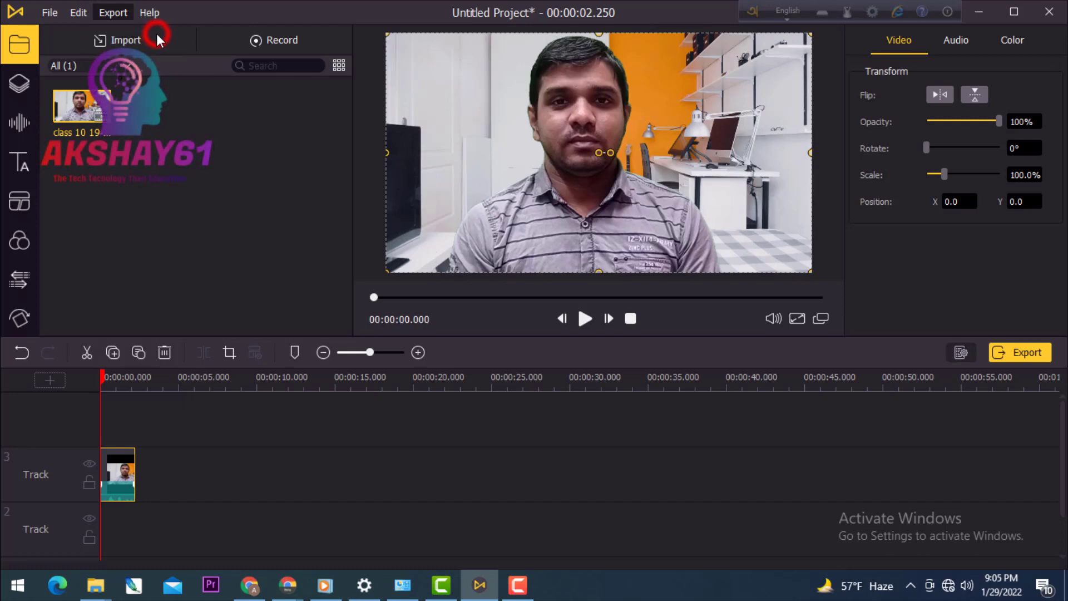
Look through the custom resolutions in the export settings and apply the High Quality option
click(622, 307)
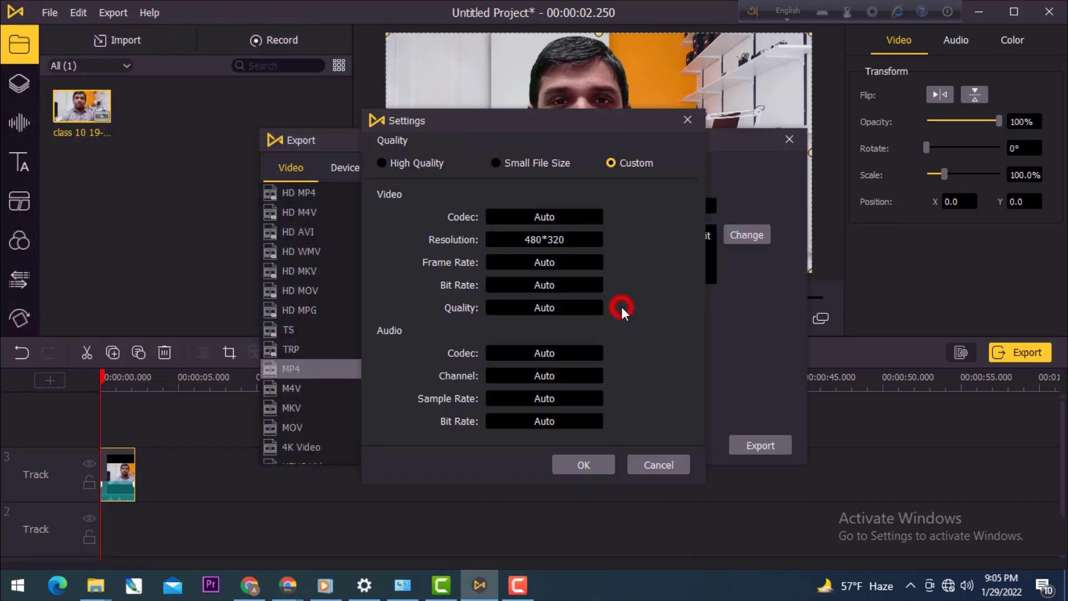
click(384, 163)
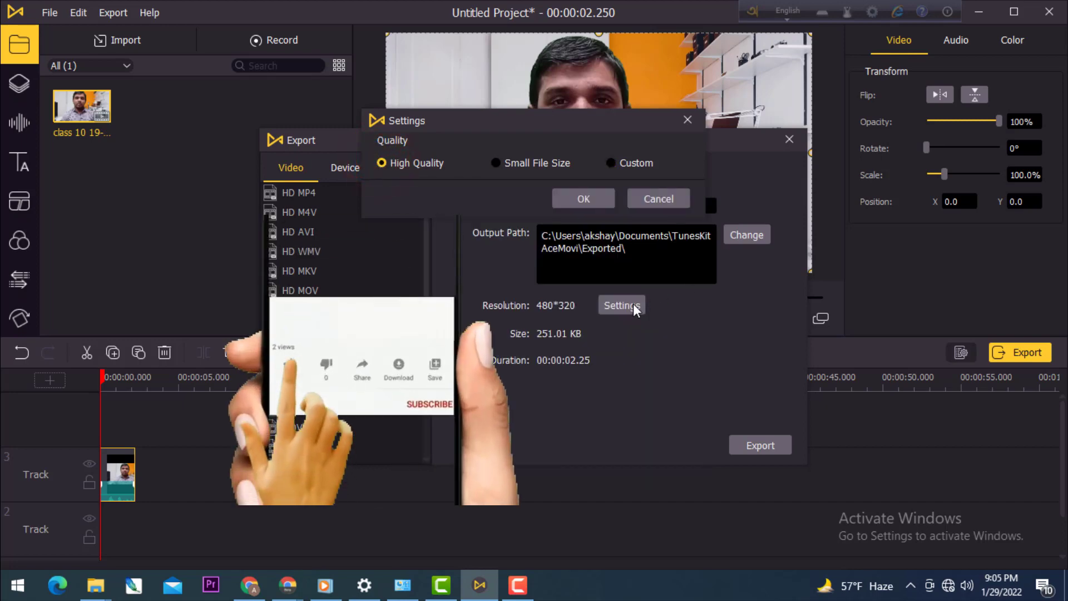
click(614, 164)
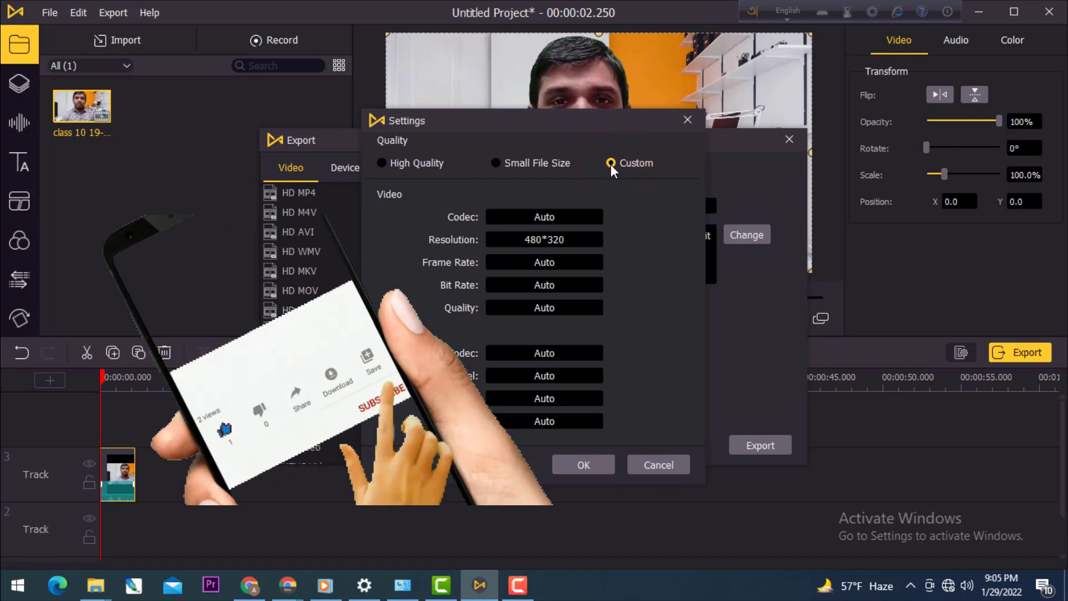
click(581, 243)
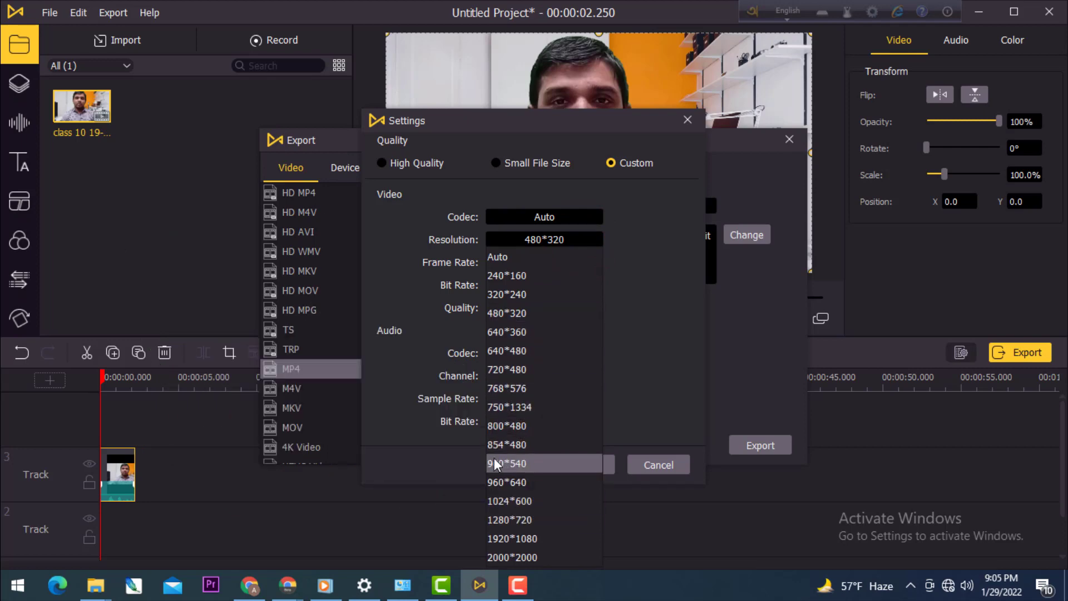
click(646, 374)
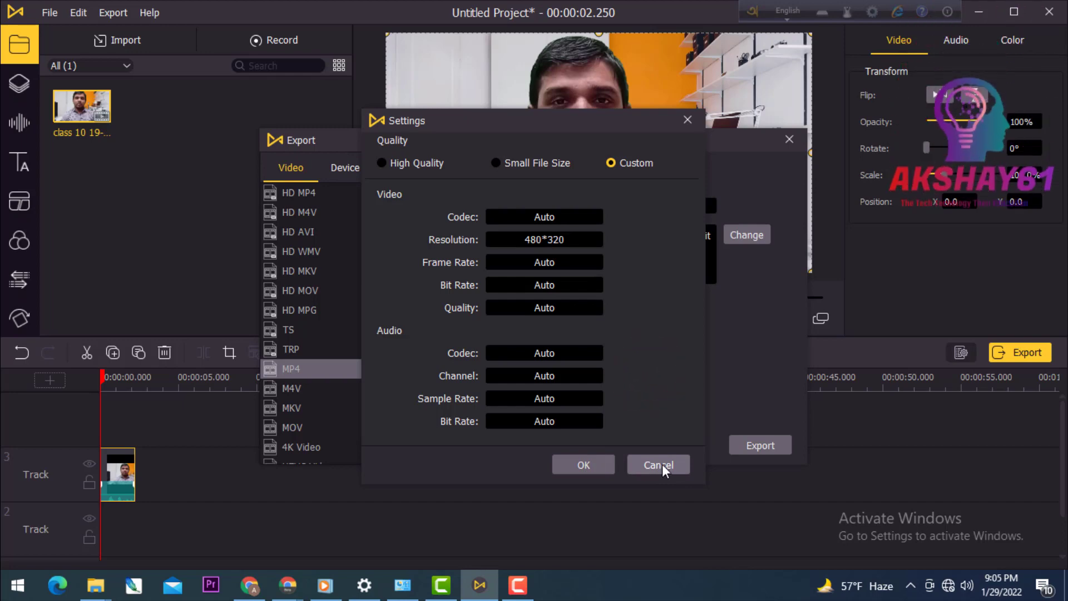
click(382, 163)
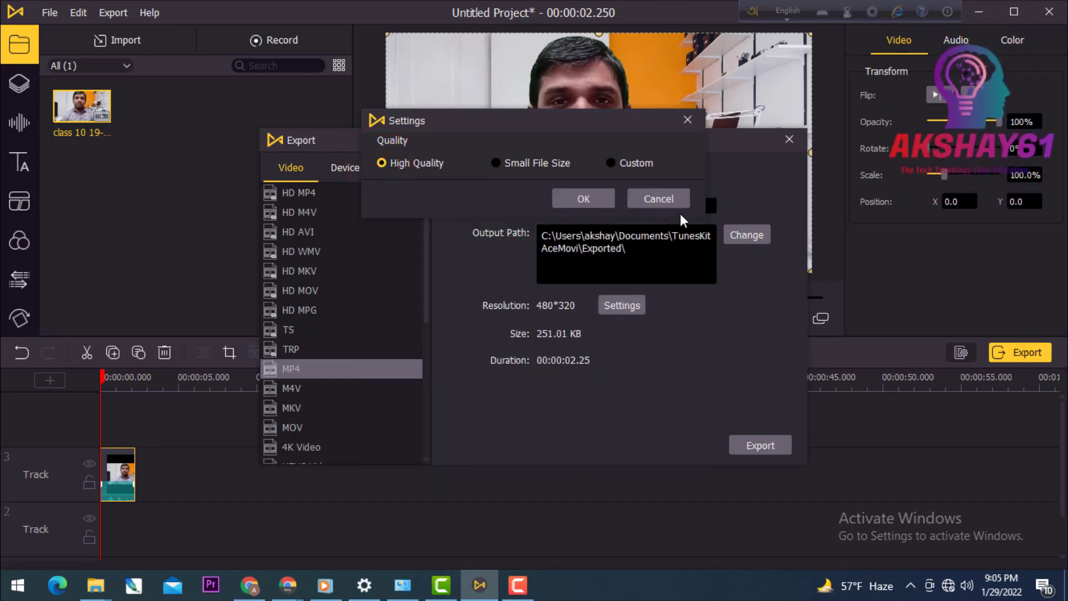
click(584, 199)
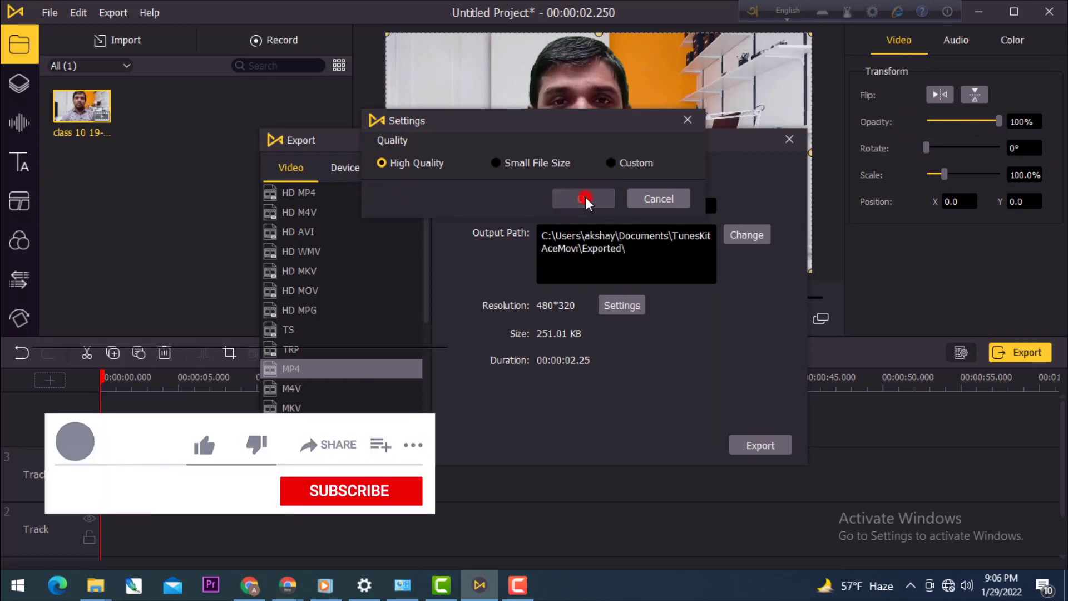
Set the MP4 export to Custom quality with a resolution of 720*480 and export the video as My_Video
click(625, 306)
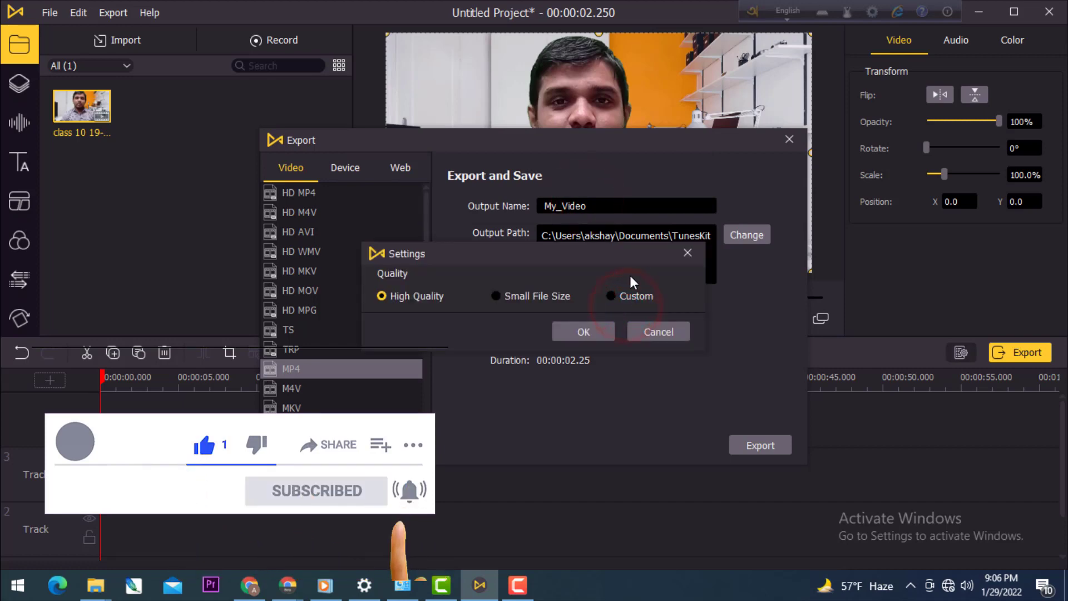
click(611, 295)
click(556, 445)
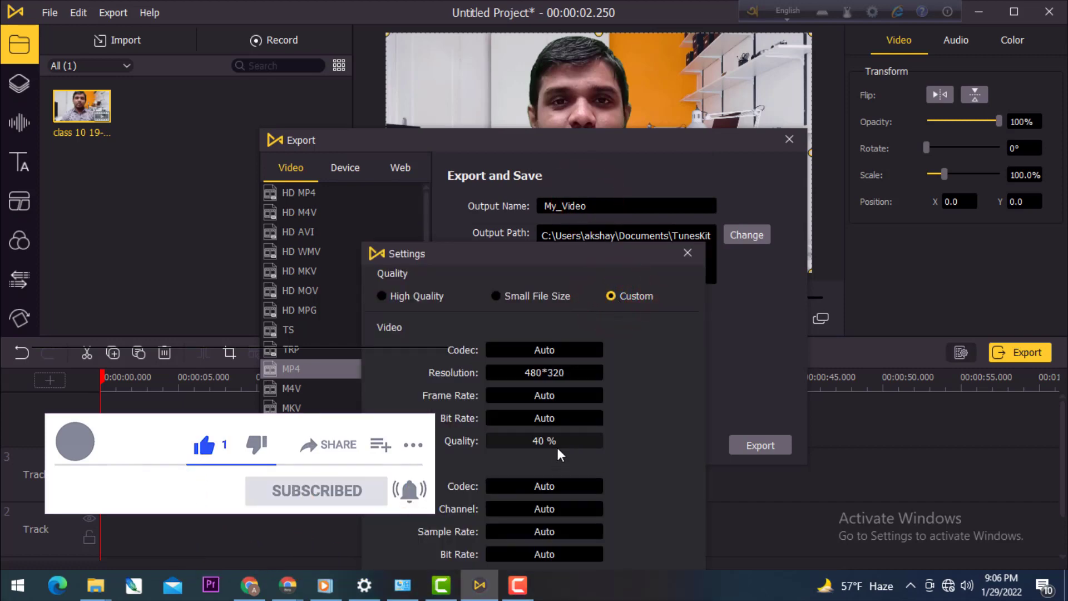
click(566, 374)
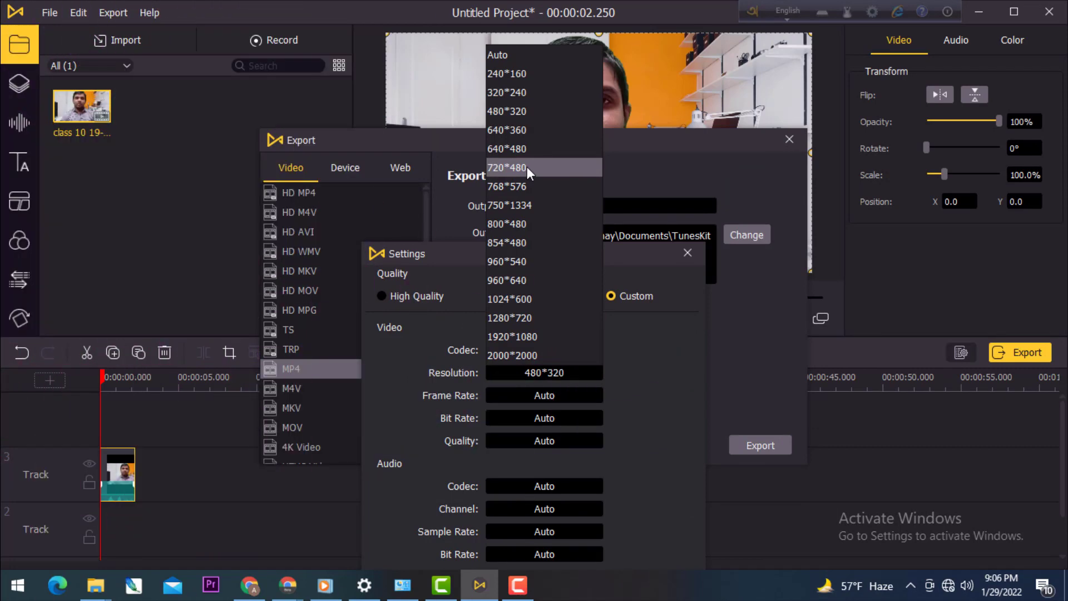
click(654, 391)
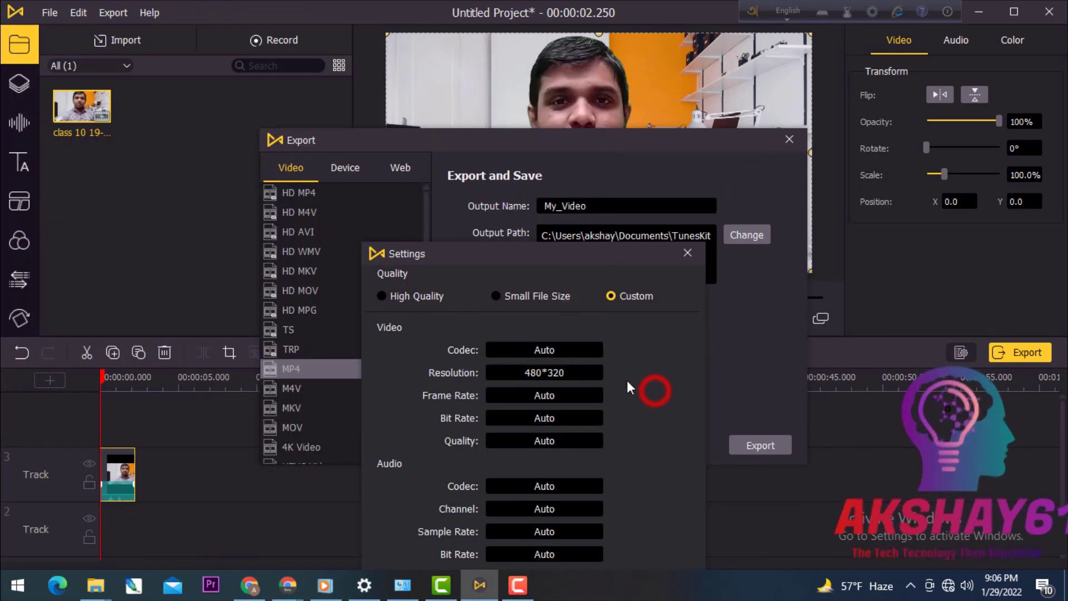
click(537, 372)
click(518, 170)
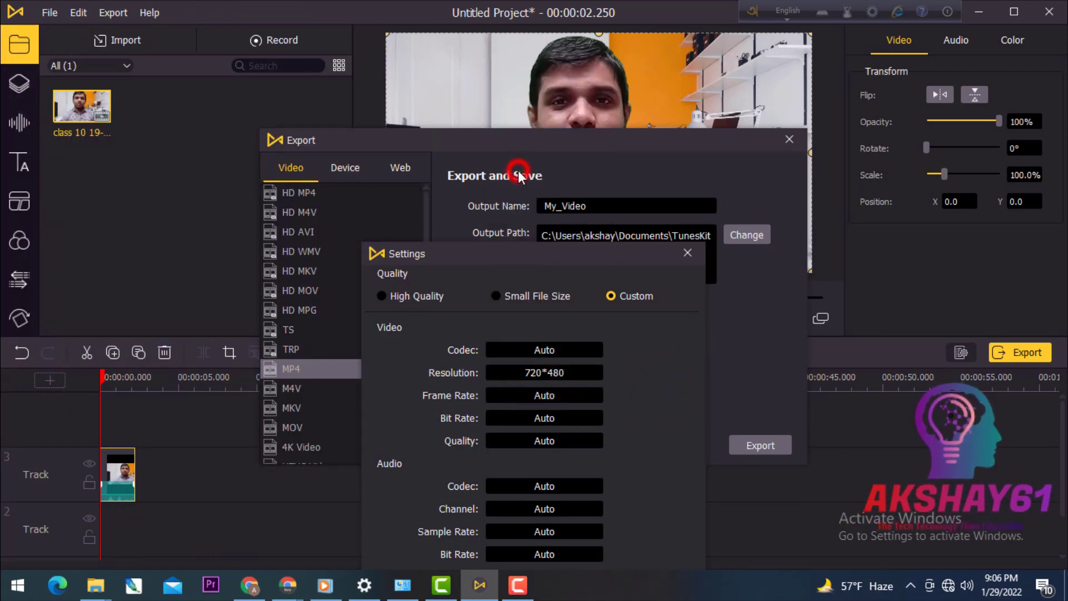
drag(564, 249, 513, 145)
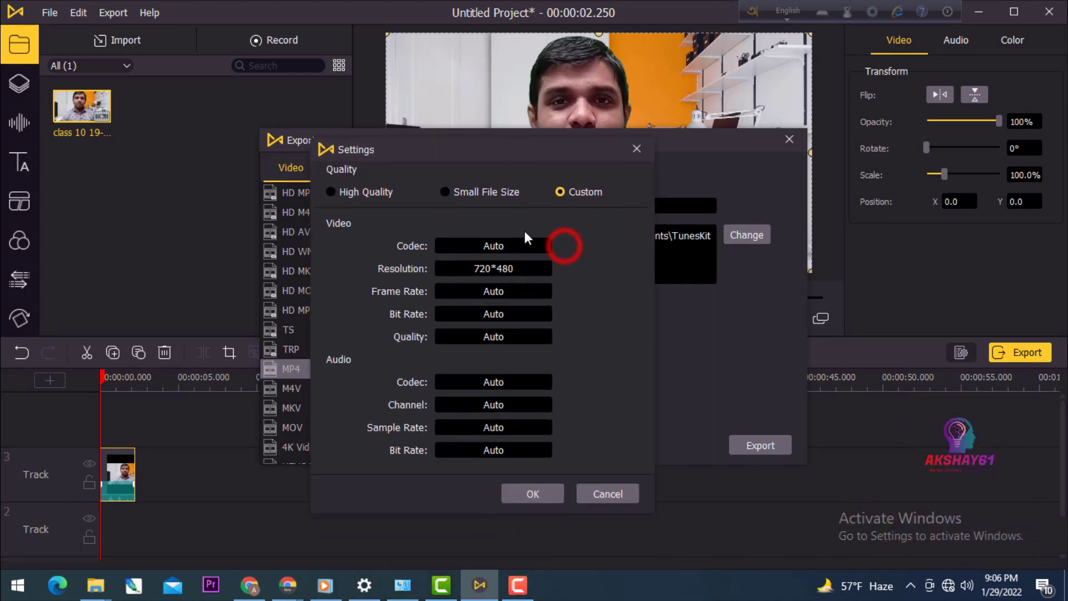
click(541, 503)
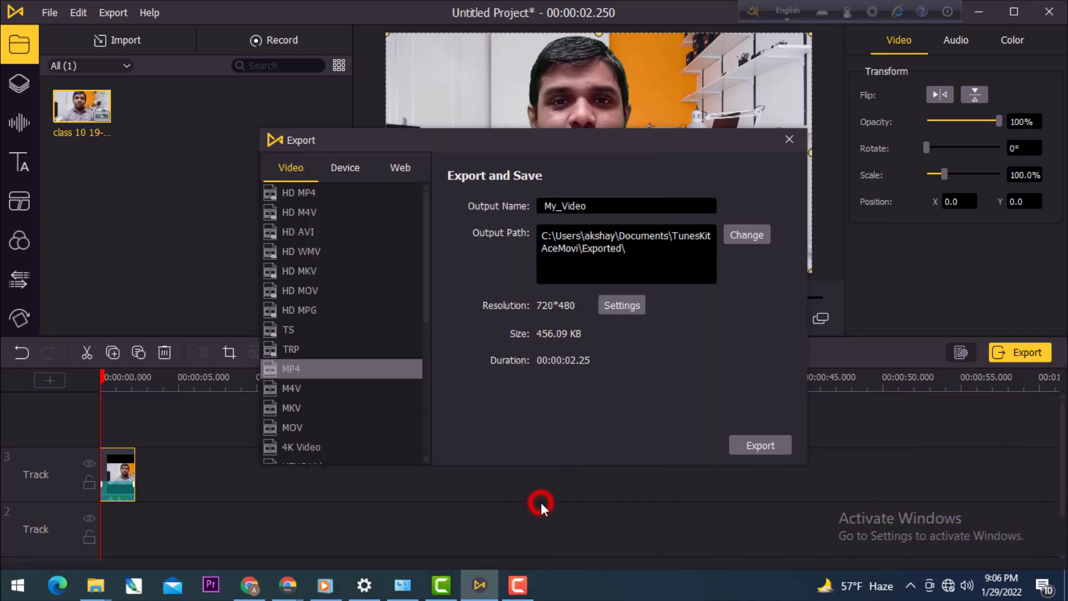
click(761, 444)
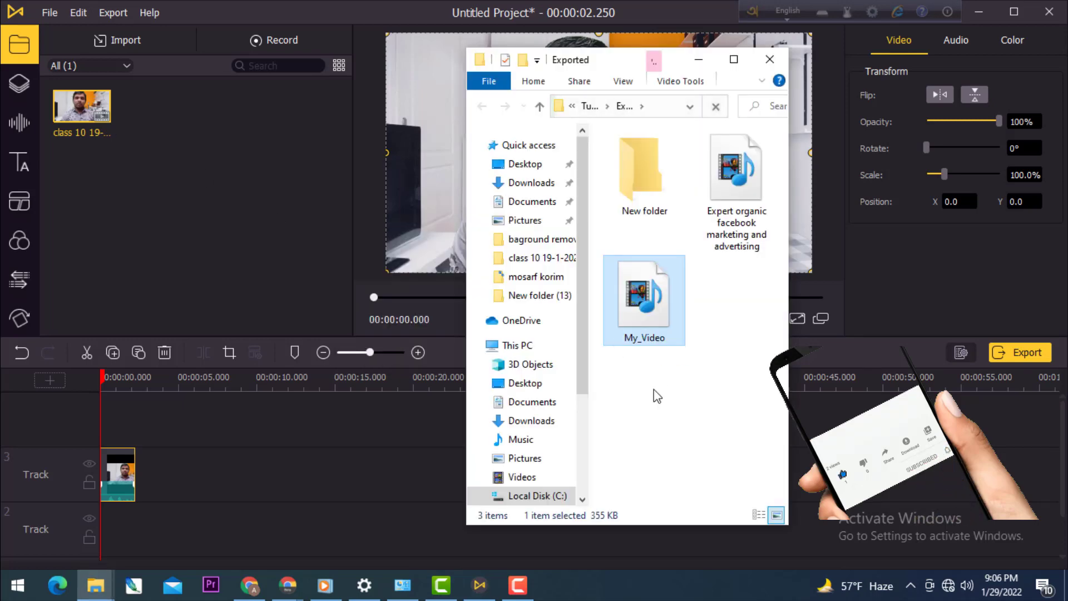
Play the exported My_Video file from the Exported folder and close the media player
click(671, 398)
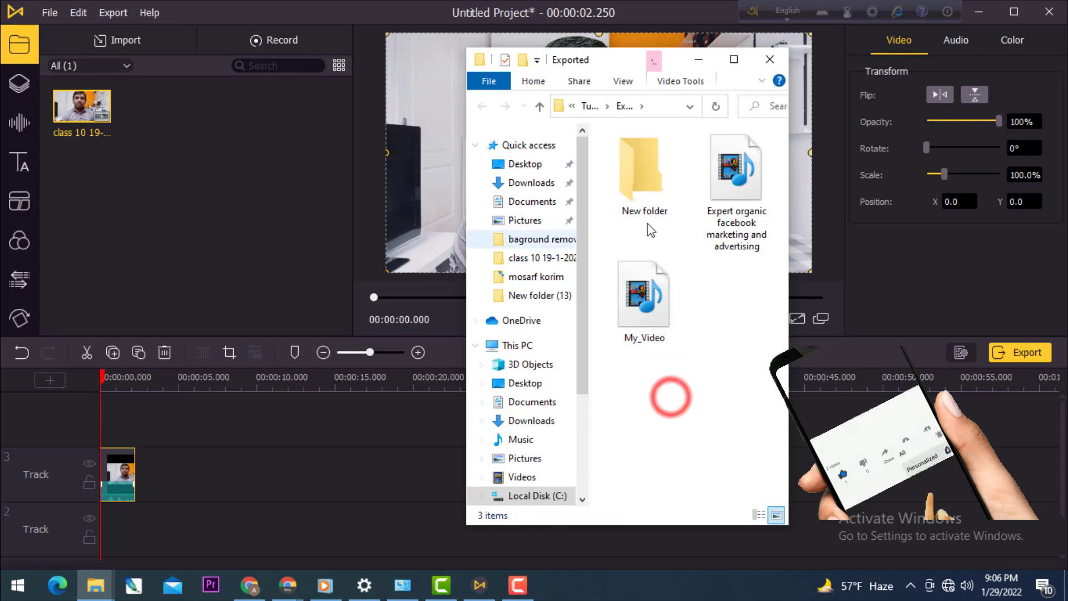
click(640, 297)
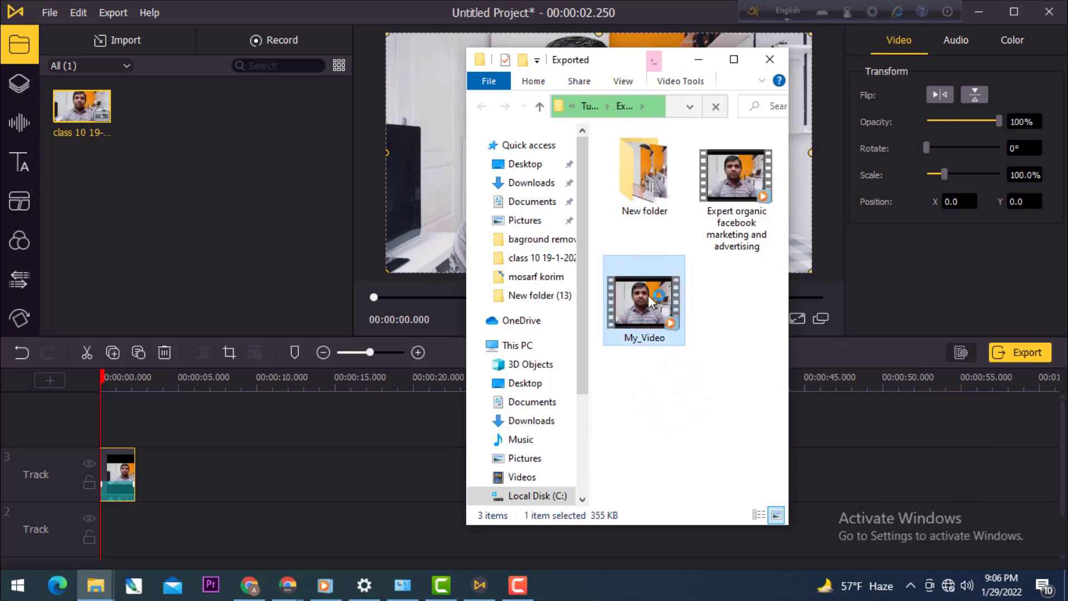
double_click(648, 296)
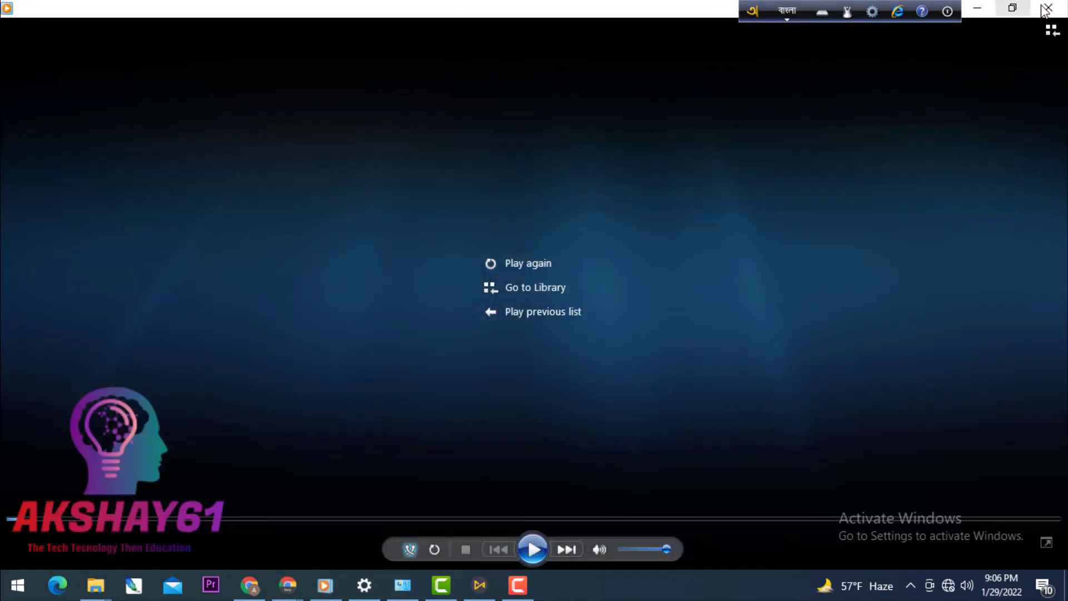
click(1046, 9)
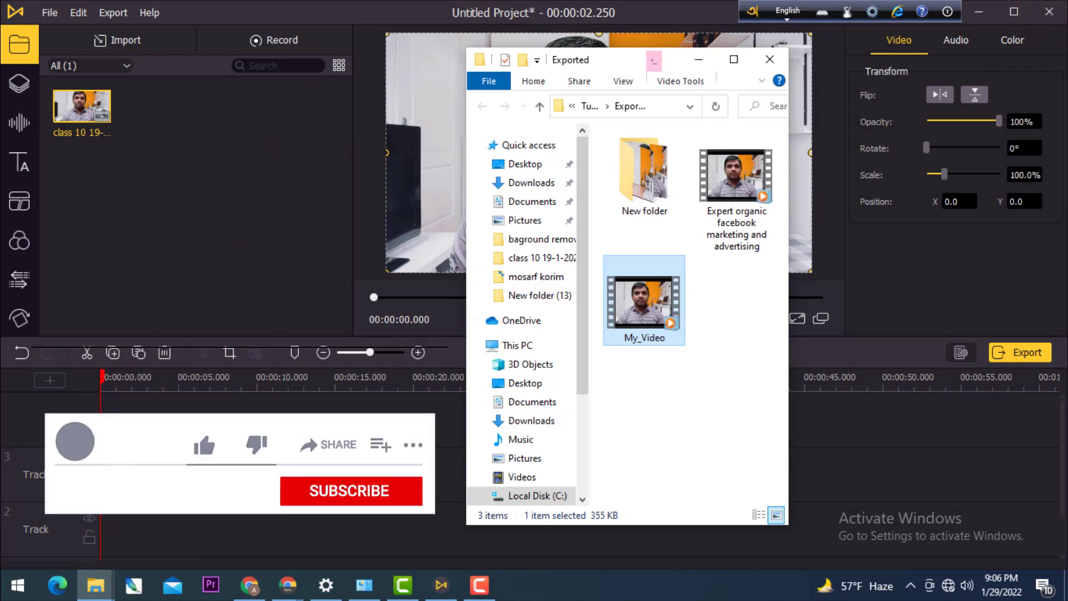
click(243, 214)
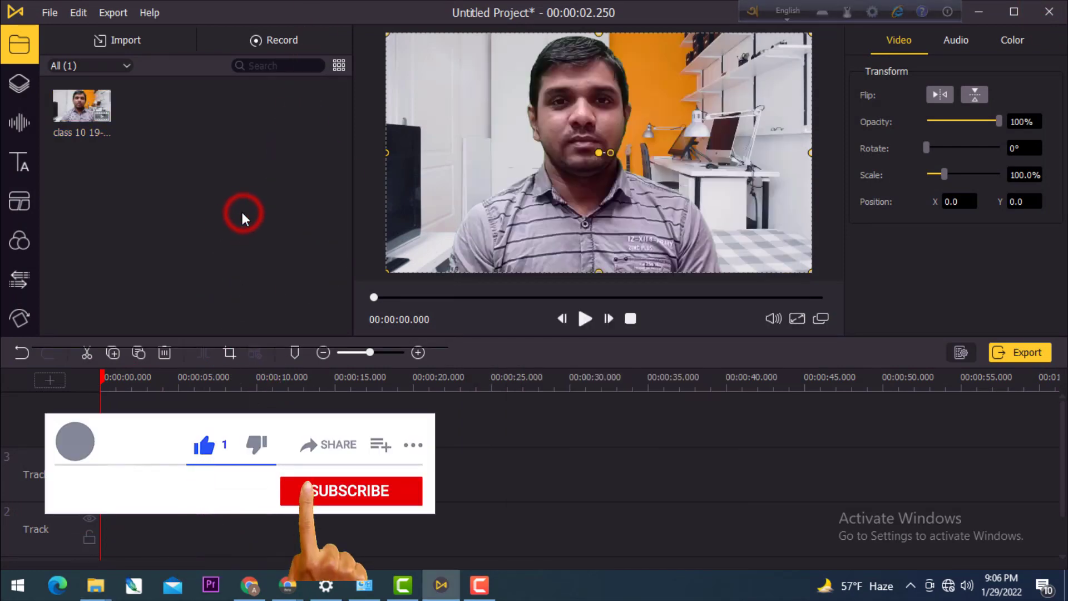
double_click(225, 215)
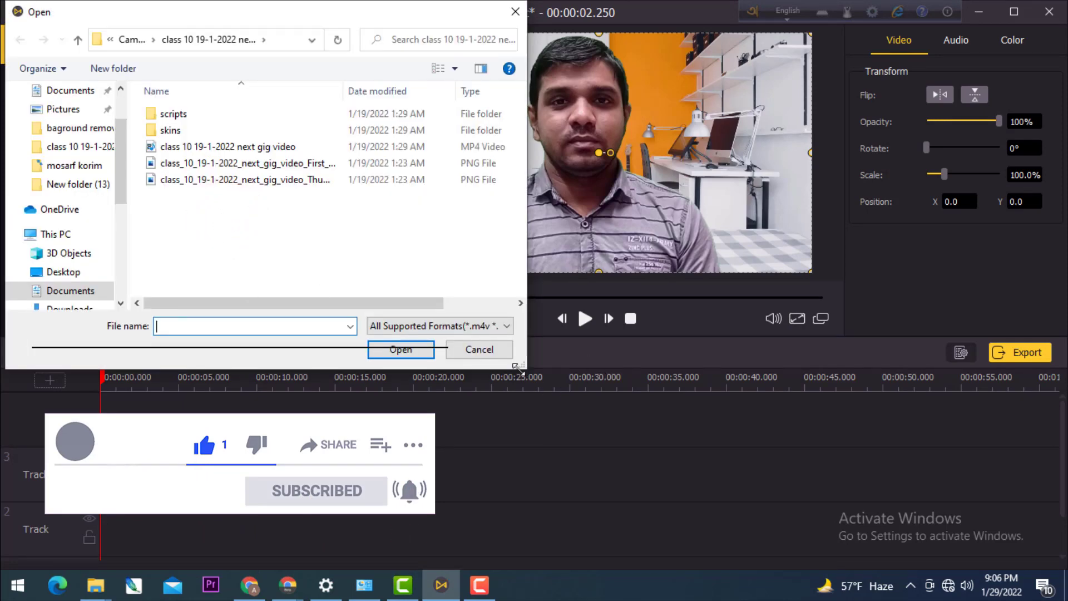
click(478, 350)
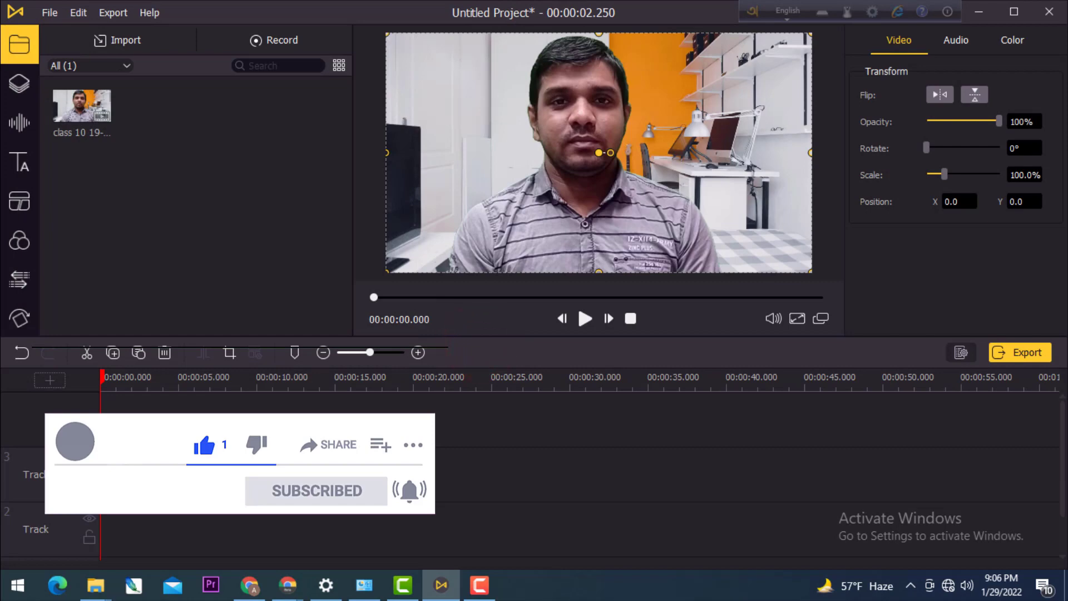